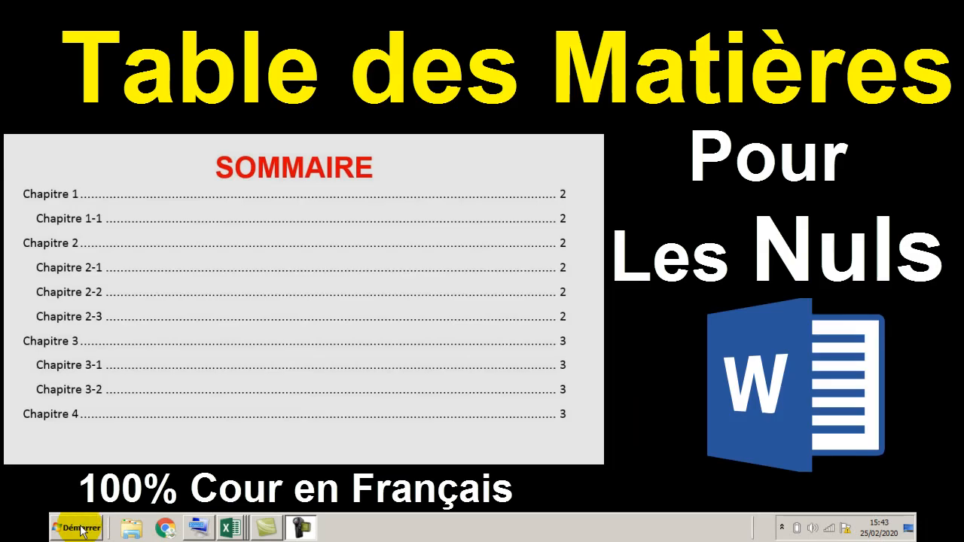
# Open Word 2013 with a blank document and set the text direction to left-to-right
pyautogui.click(81, 529)
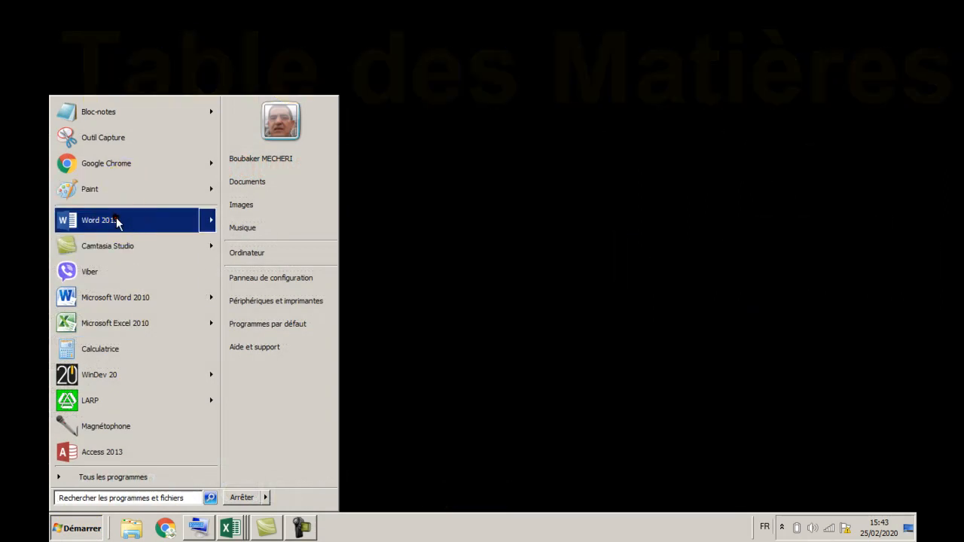
pyautogui.click(116, 219)
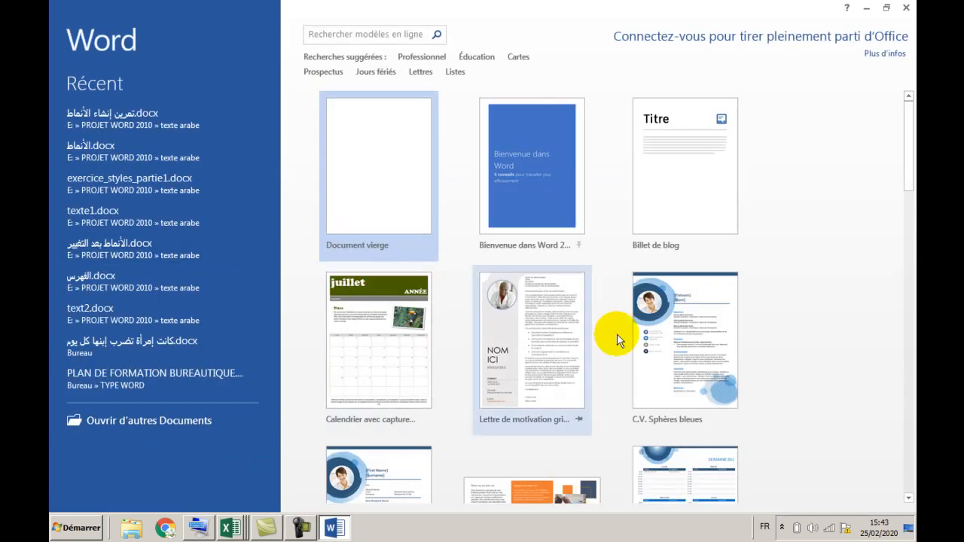
pyautogui.click(372, 175)
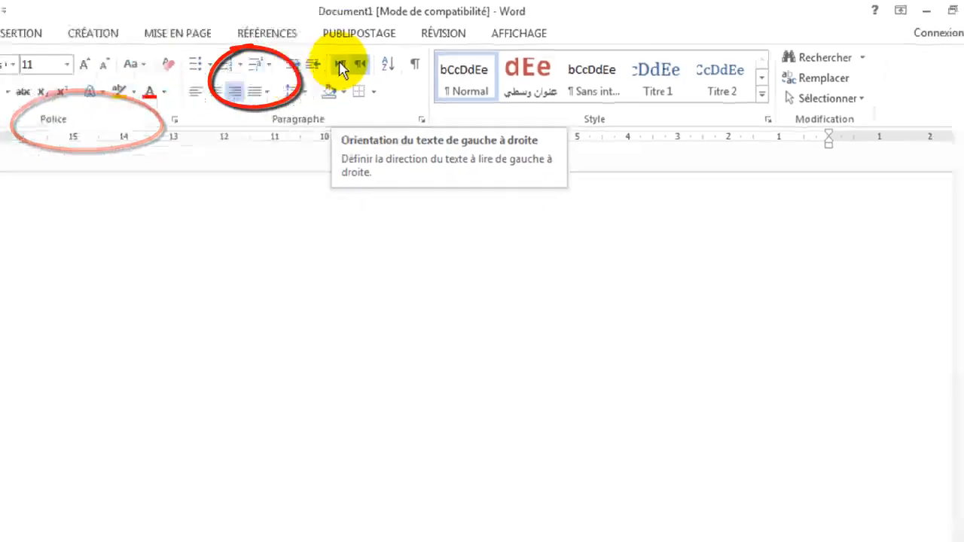
pyautogui.click(340, 66)
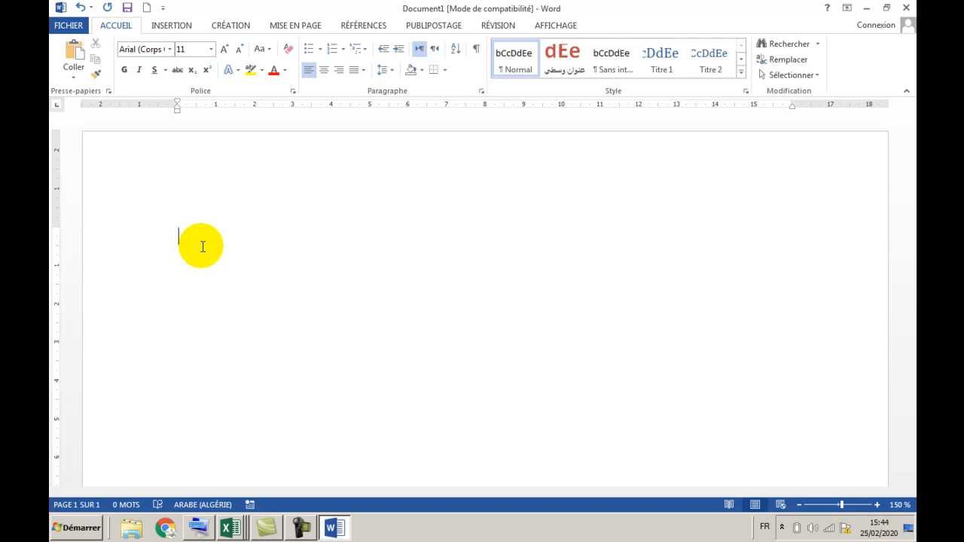
# Generate filler text in the blank document with the formula =rand(19,3) and return to its beginning
pyautogui.write('=rand(')
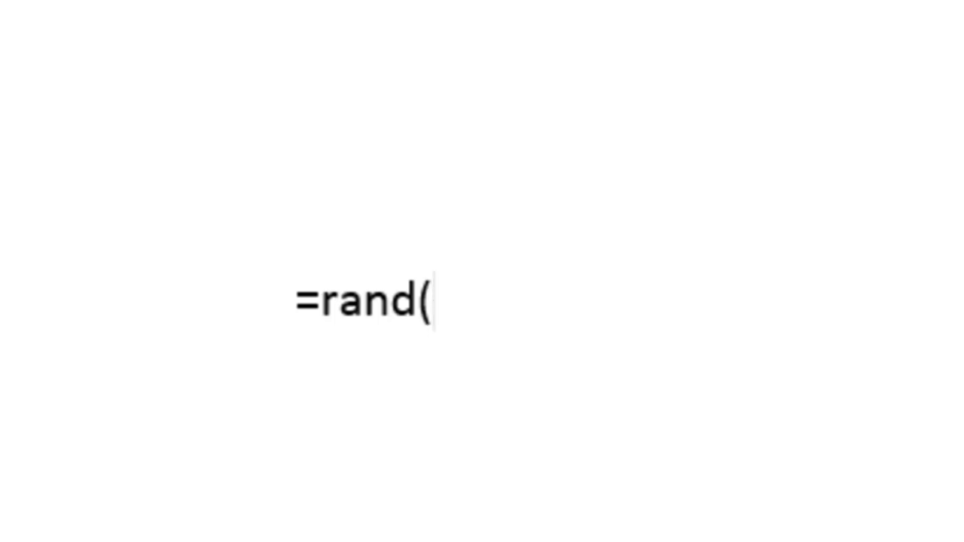
pyautogui.write('19')
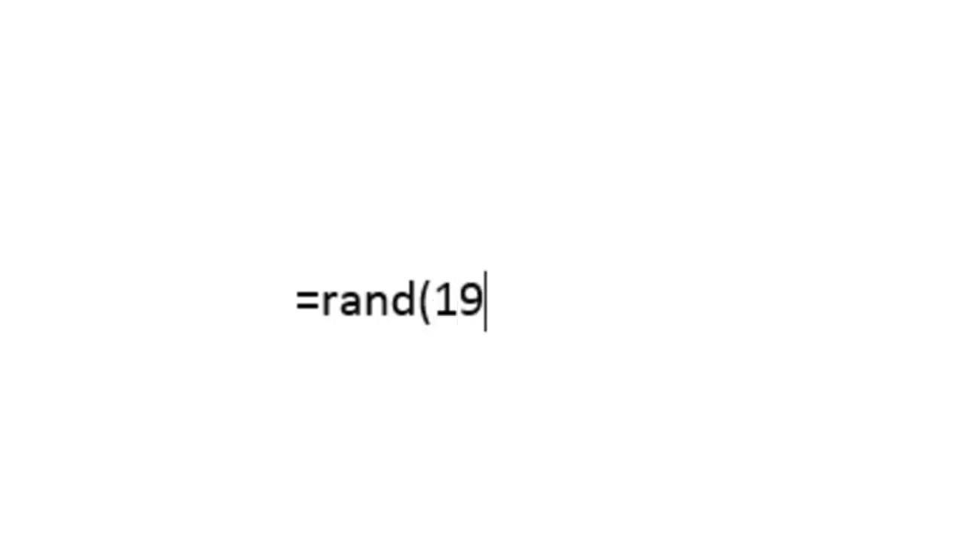
pyautogui.write(',')
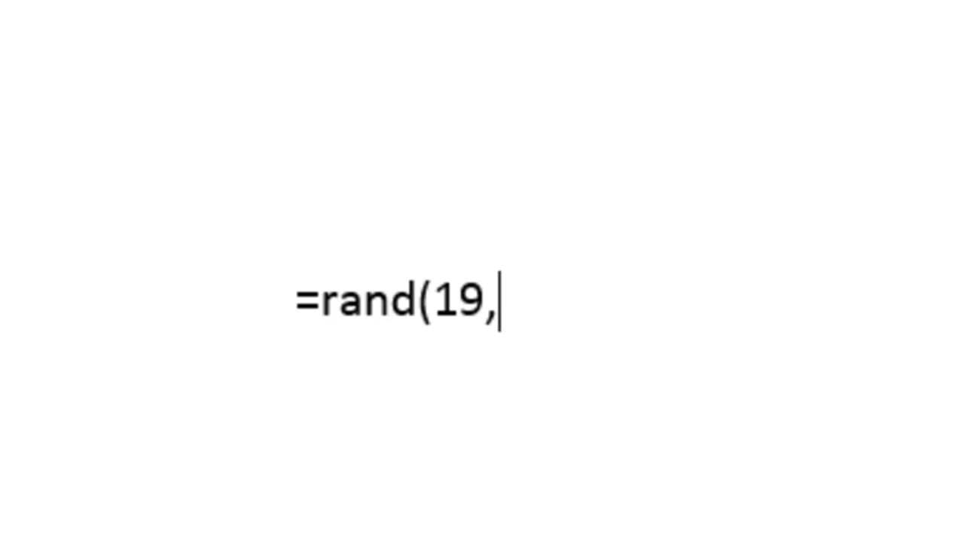
pyautogui.write('3)')
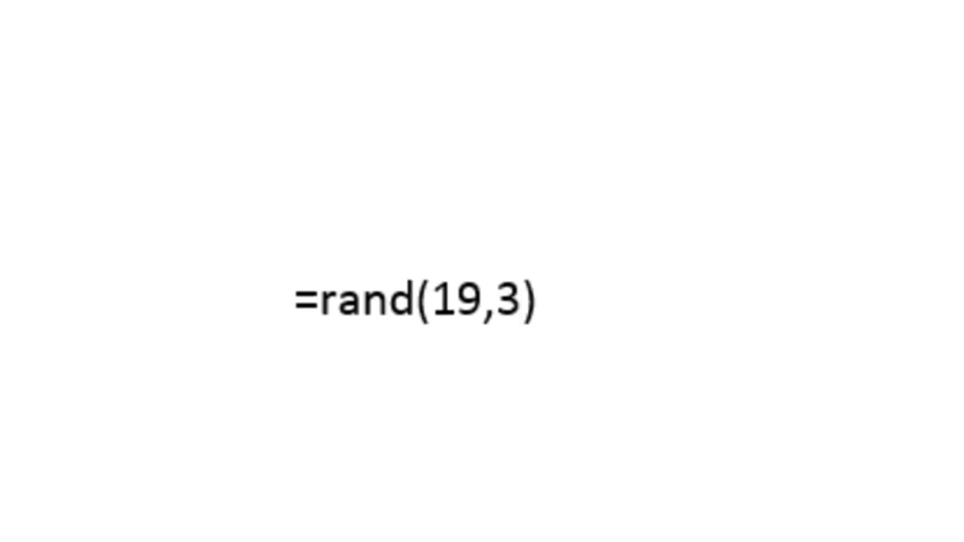
pyautogui.press('Return')
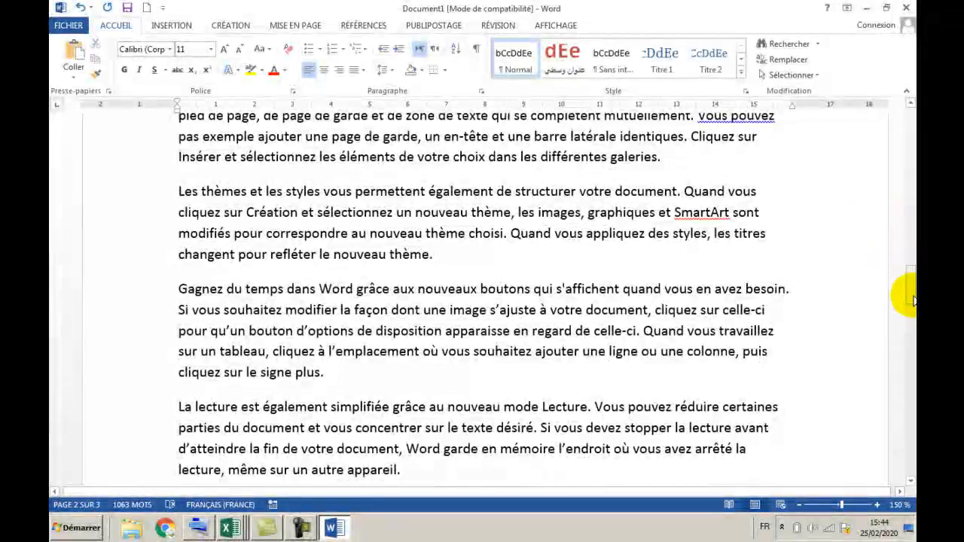
pyautogui.moveTo(910, 290); pyautogui.dragTo(909, 112)
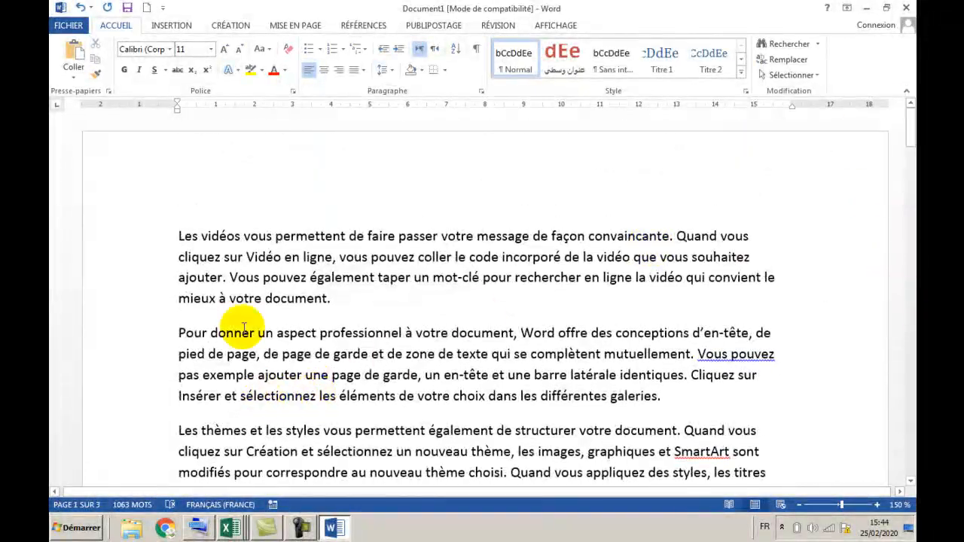
pyautogui.click(180, 237)
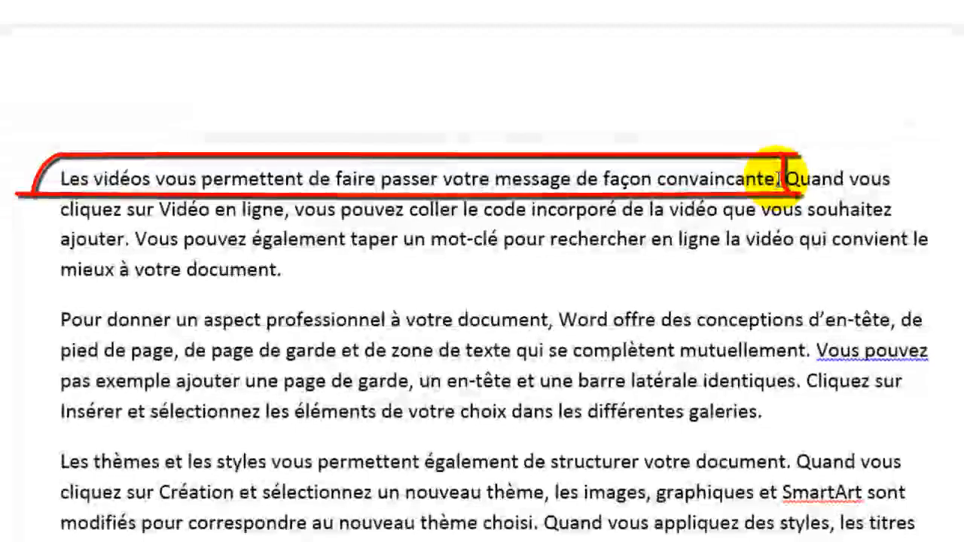
pyautogui.click(687, 226)
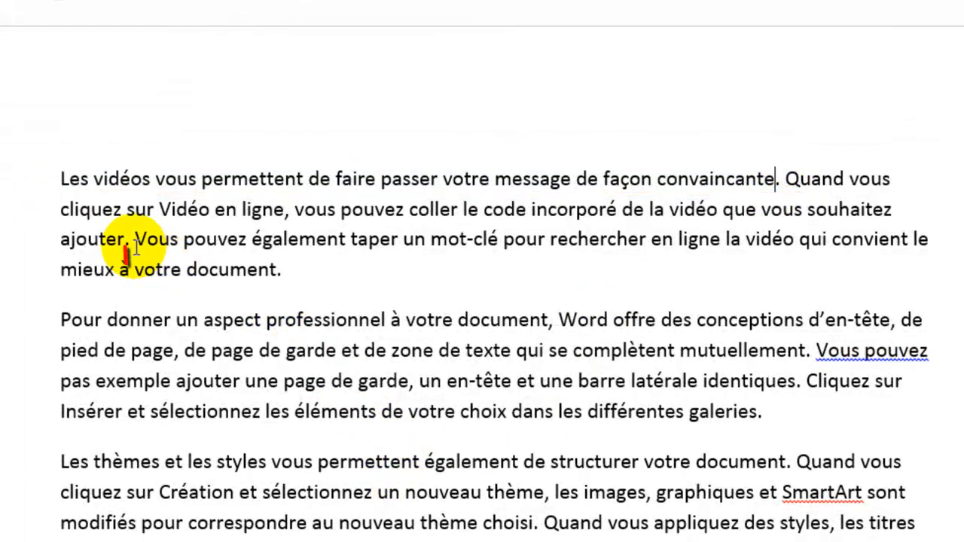
pyautogui.click(283, 272)
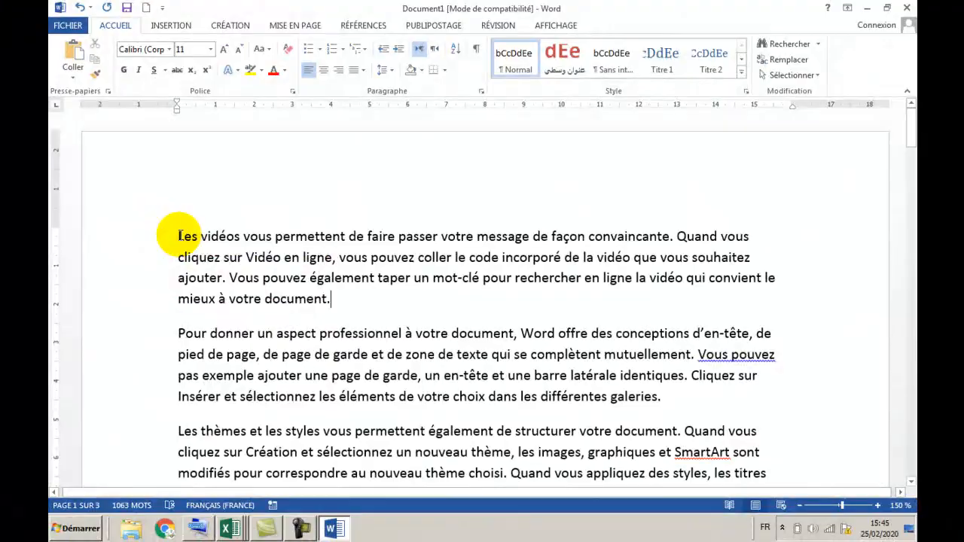
# Insert the line "Chapitre 1" as its own paragraph above the document's first paragraph
pyautogui.click(179, 236)
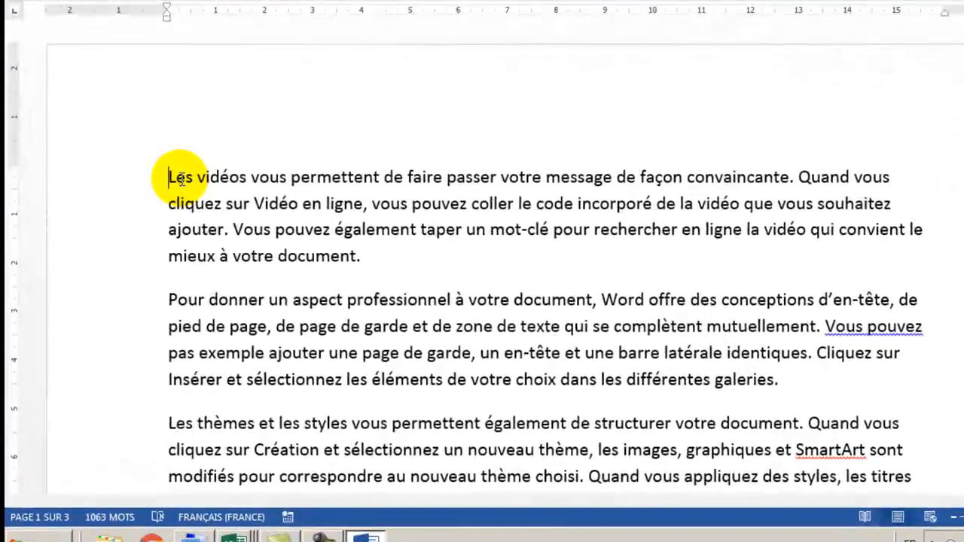
pyautogui.write('Chapitre ')
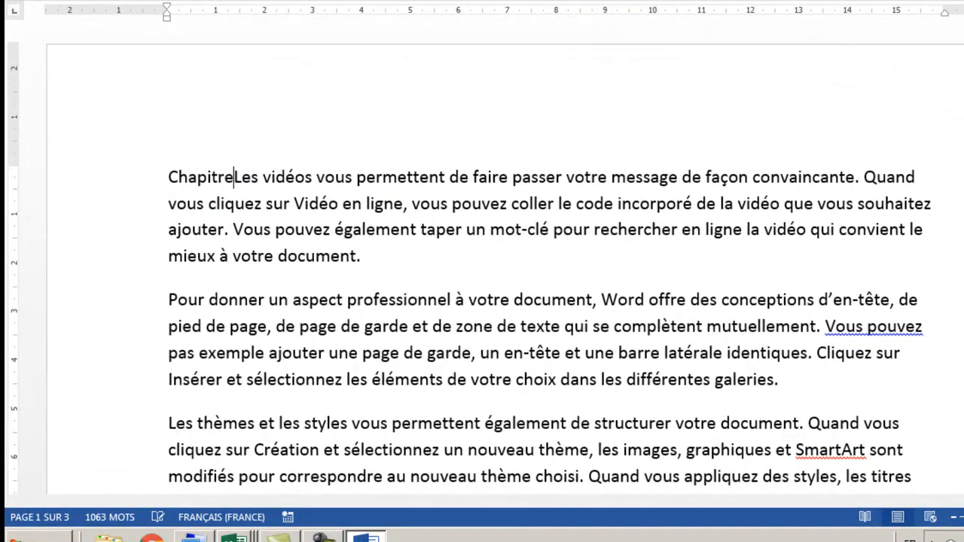
pyautogui.write('1')
pyautogui.press('Return')
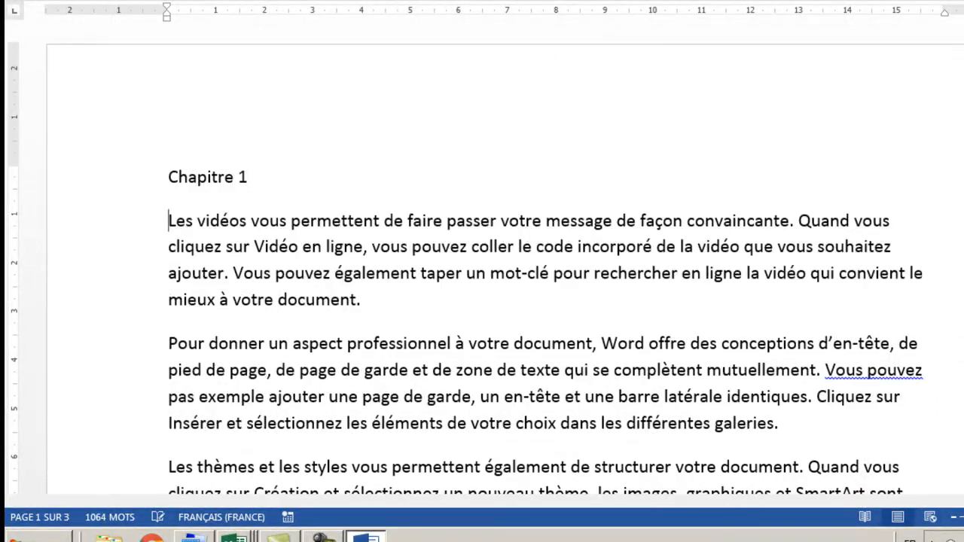
# Insert the line "Chapitre 2" above the first paragraph beginning "Les thèmes et les styles" on page 1
pyautogui.scroll(-3, 178, 193)
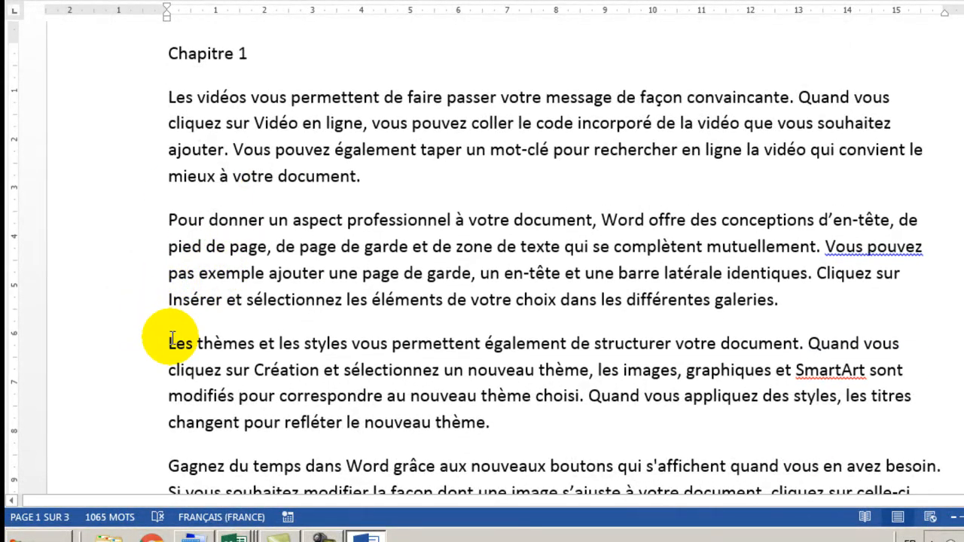
pyautogui.click(168, 343)
pyautogui.write('Chap')
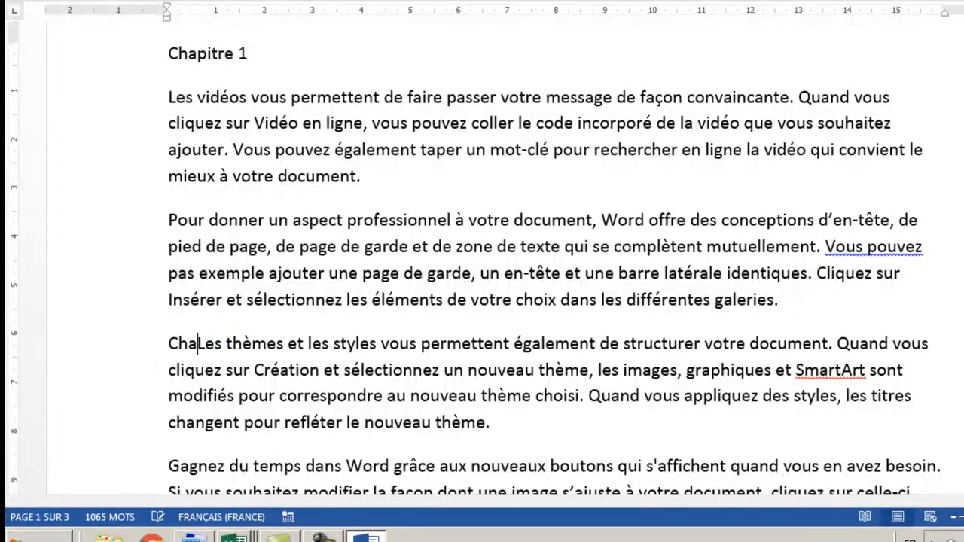
pyautogui.write('itre ')
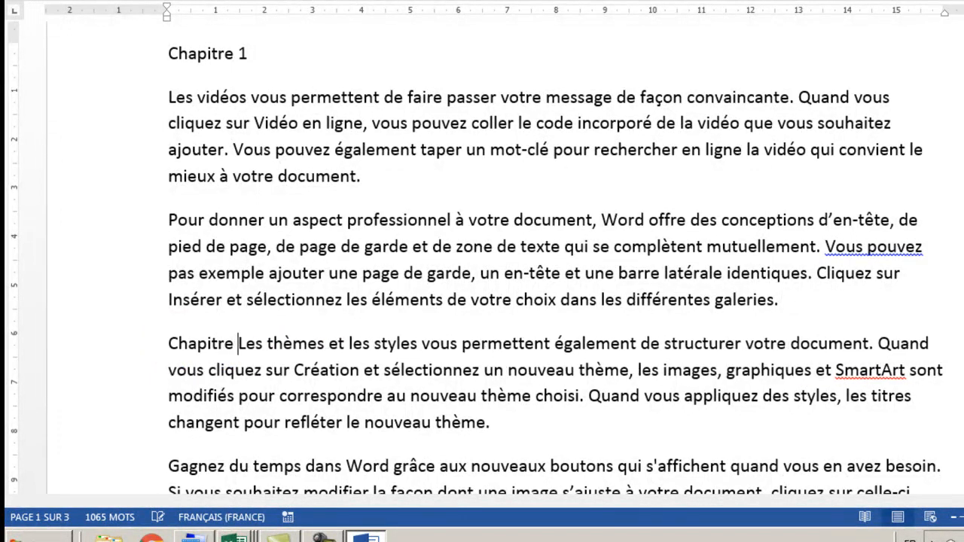
pyautogui.write('2')
pyautogui.press('Return')
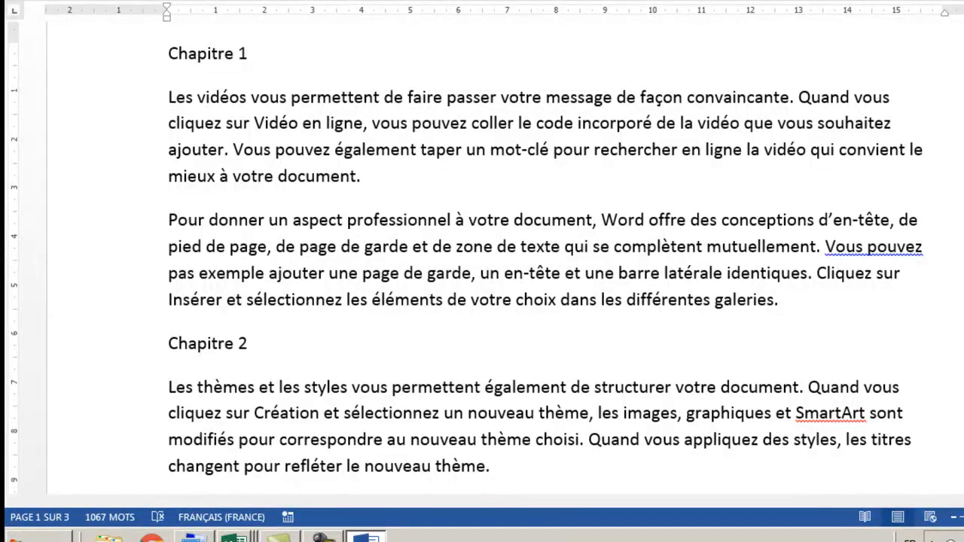
# Copy the whole "Chapitre 2" line to the clipboard
pyautogui.hotkey('shift', 'Right')
pyautogui.hotkey('shift', 'Right')
pyautogui.hotkey('shift', 'Right')
pyautogui.hotkey('shift', 'Right')
pyautogui.hotkey('shift', 'End')
pyautogui.hotkey('ctrl', 'c')
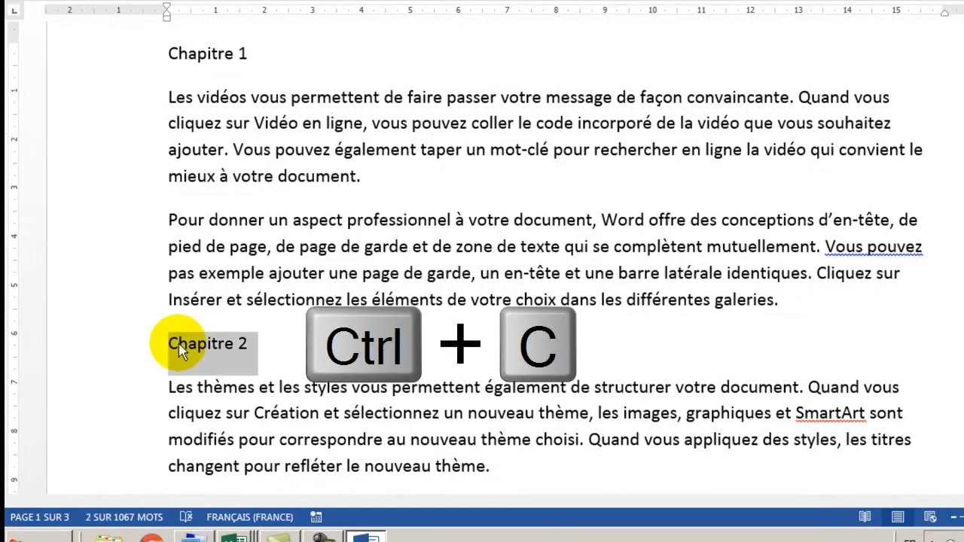
# Paste the copied line above the first "La lecture est également simplifiée" paragraph on page 2 and renumber it "Chapitre 3"
pyautogui.scroll(-10, 189, 386)
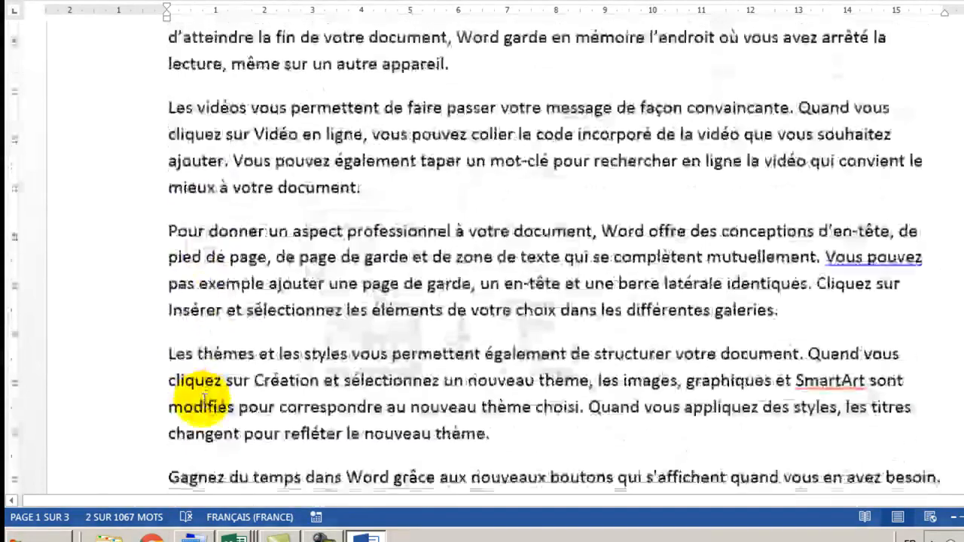
pyautogui.scroll(-10, 201, 397)
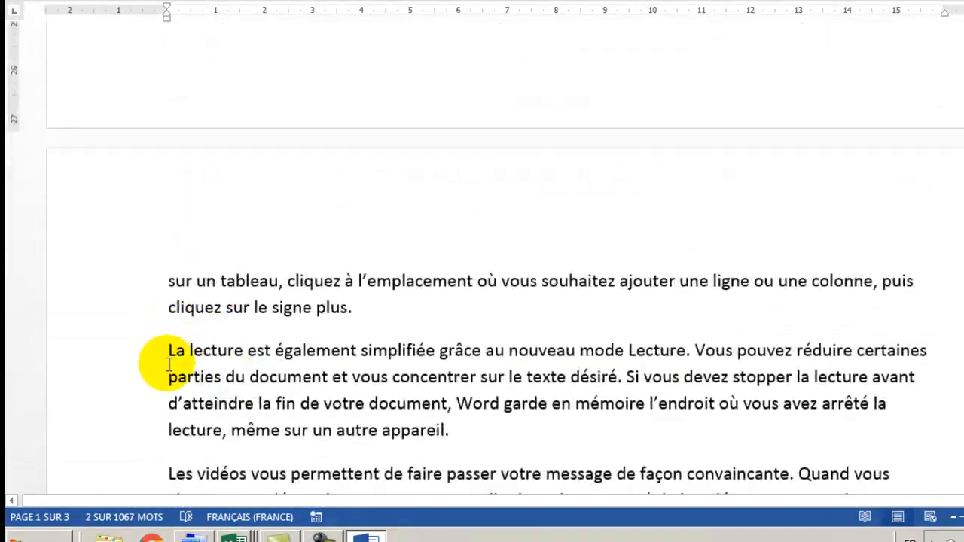
pyautogui.click(170, 351)
pyautogui.hotkey('ctrl', 'v')
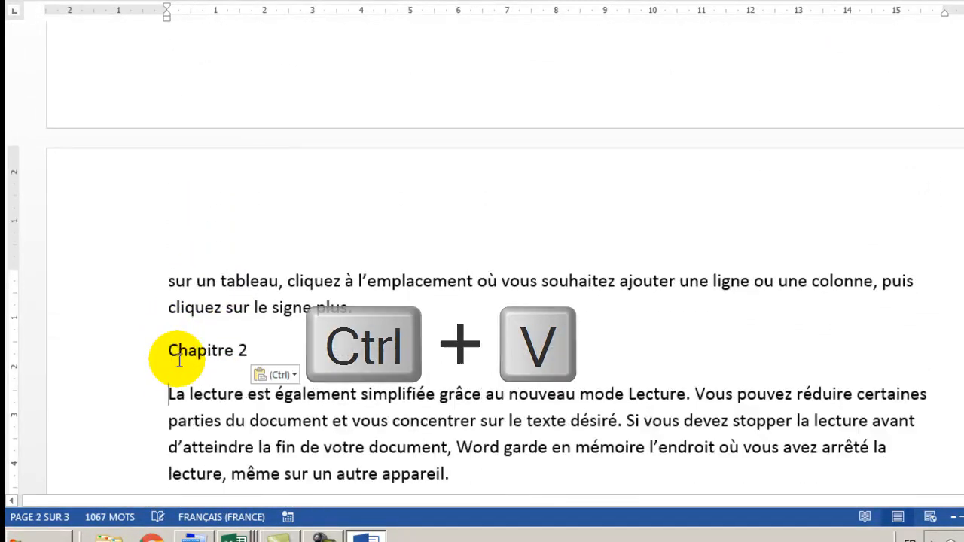
pyautogui.press('BackSpace')
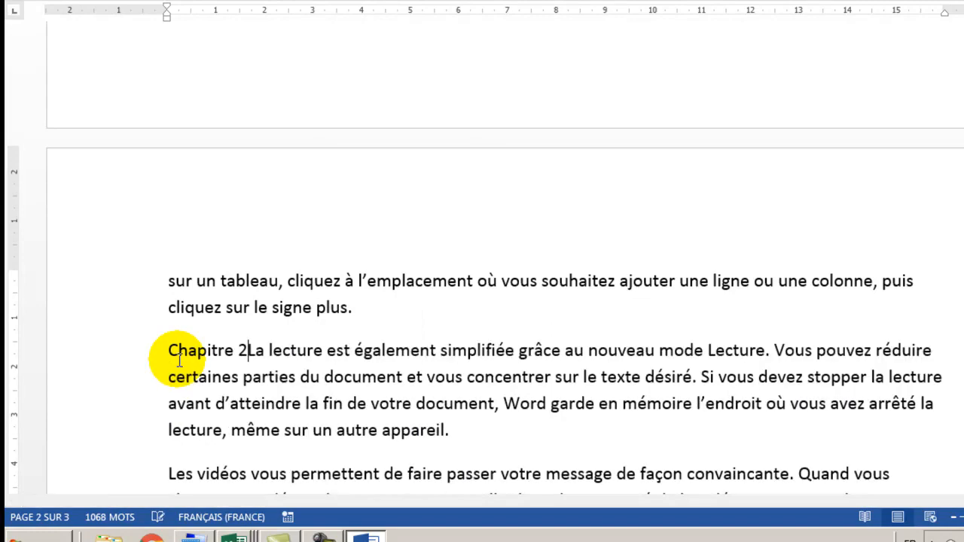
pyautogui.press('BackSpace')
pyautogui.write('3')
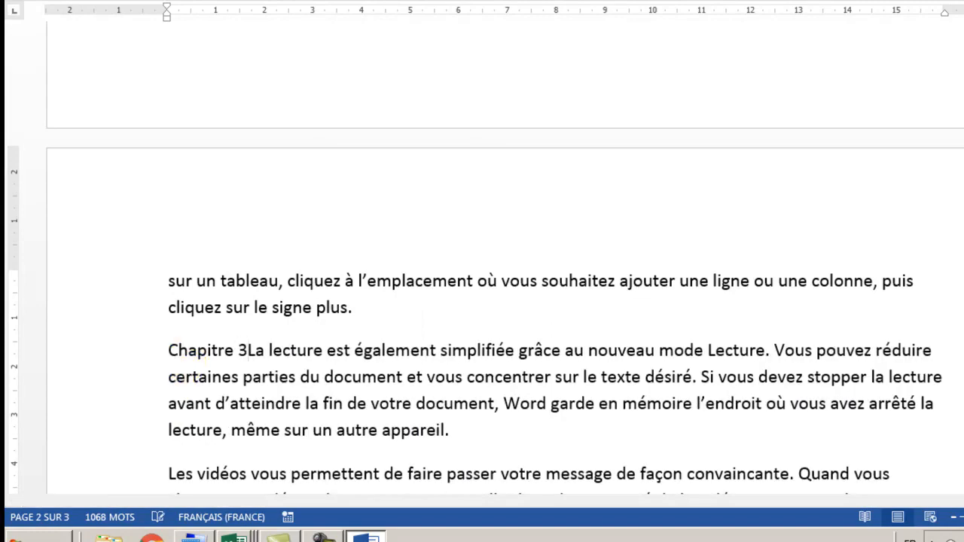
pyautogui.press('Return')
# Paste the copied line above the "Les vidéos vous permettent" paragraph near the end of page 2 and renumber it "Chapitre 4"
pyautogui.scroll(-10, 187, 399)
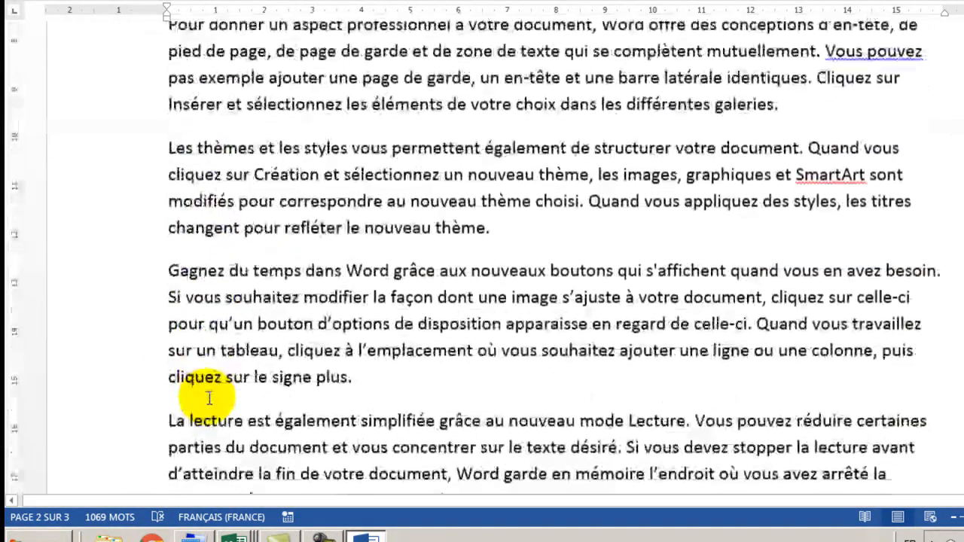
pyautogui.scroll(-4, 209, 397)
pyautogui.click(167, 236)
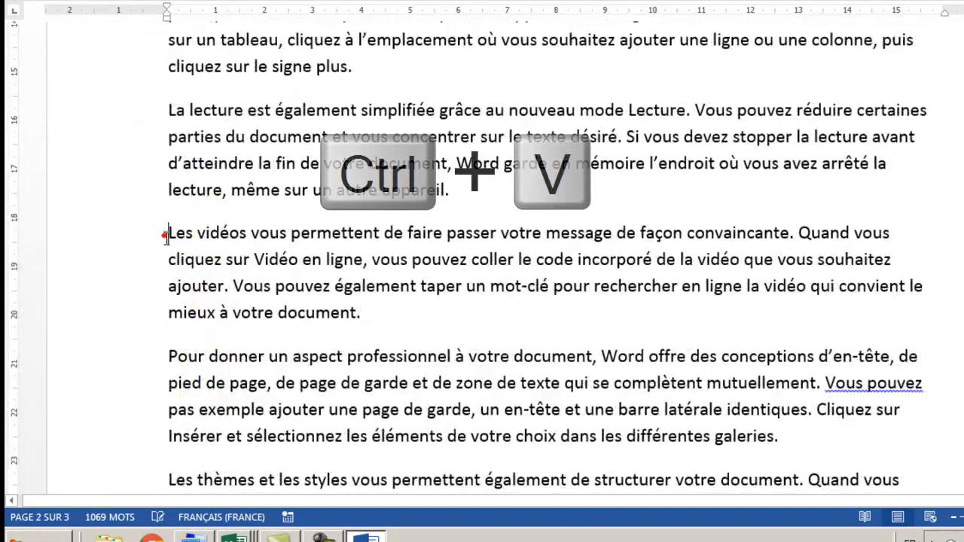
pyautogui.hotkey('ctrl', 'v')
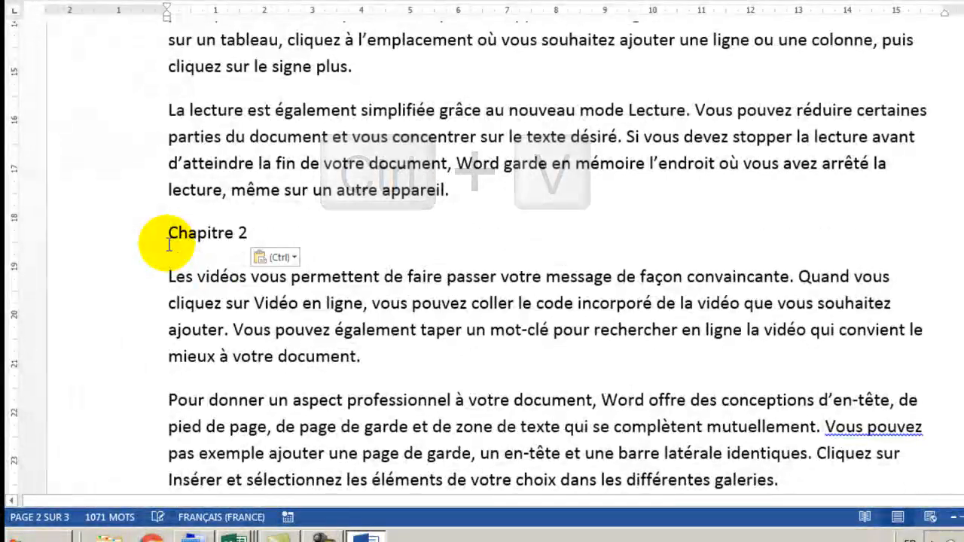
pyautogui.press('BackSpace')
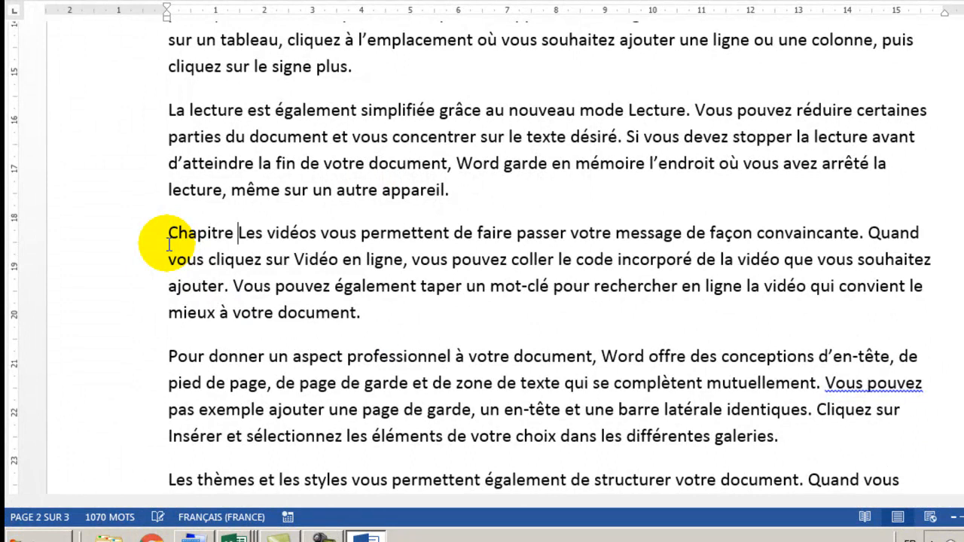
pyautogui.write('4')
pyautogui.press('Return')
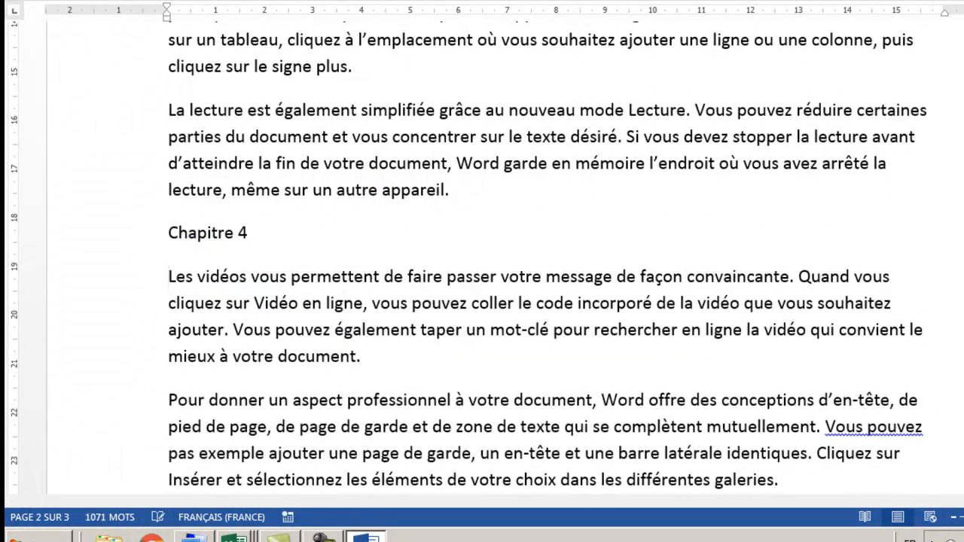
# Apply the Titre 1 style to the "Chapitre 1" line at the start of the document
pyautogui.scroll(15, 256, 222)
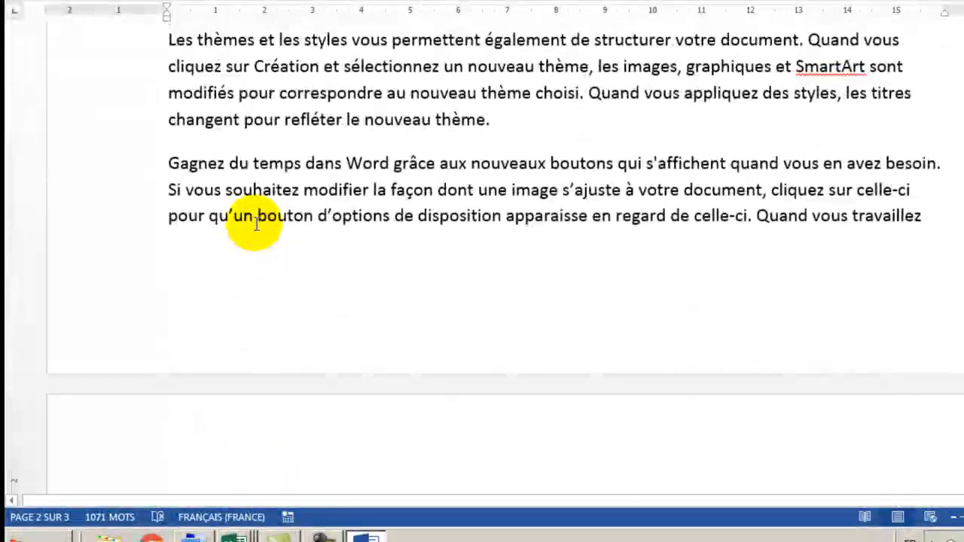
pyautogui.scroll(20, 256, 223)
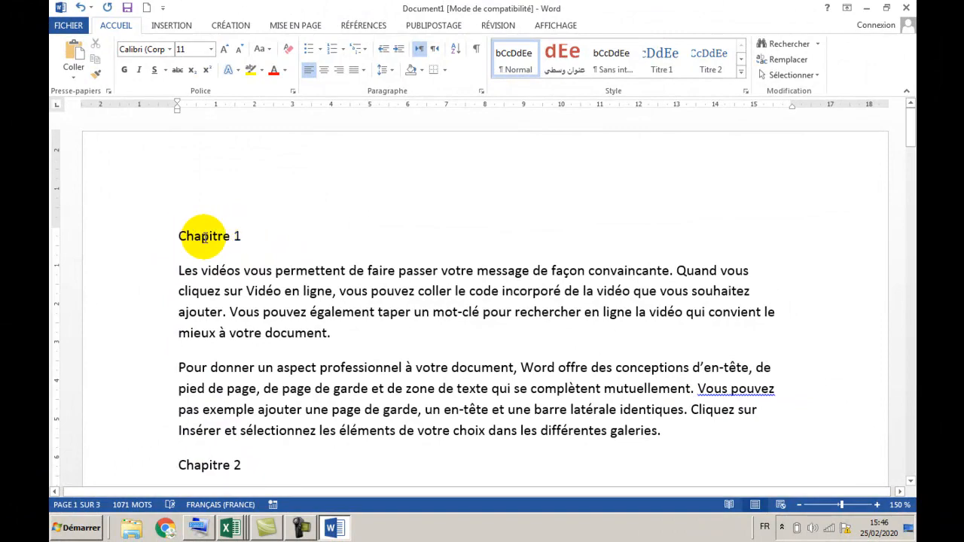
pyautogui.hotkey('shift', 'Left')
pyautogui.hotkey('shift', 'Left')
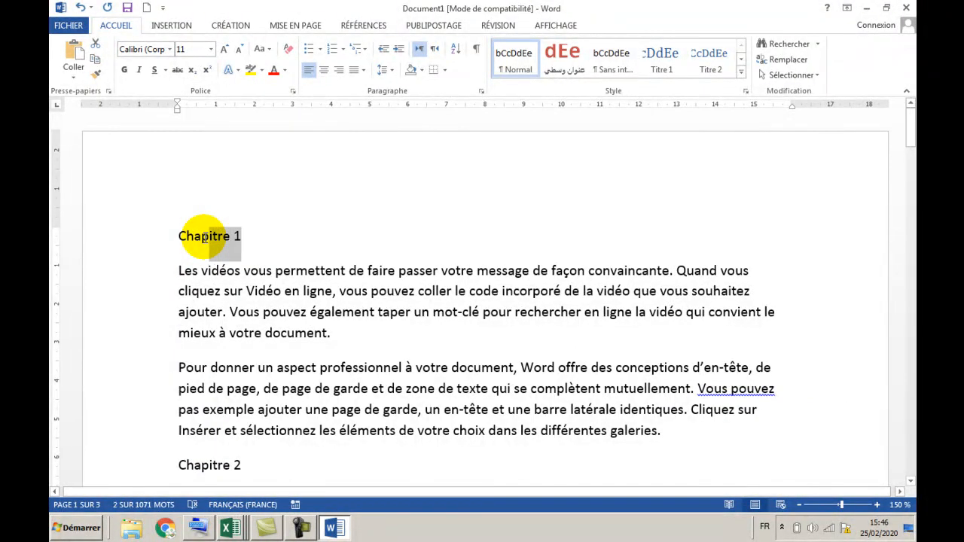
pyautogui.hotkey('shift', 'Left')
pyautogui.hotkey('shift', 'Left')
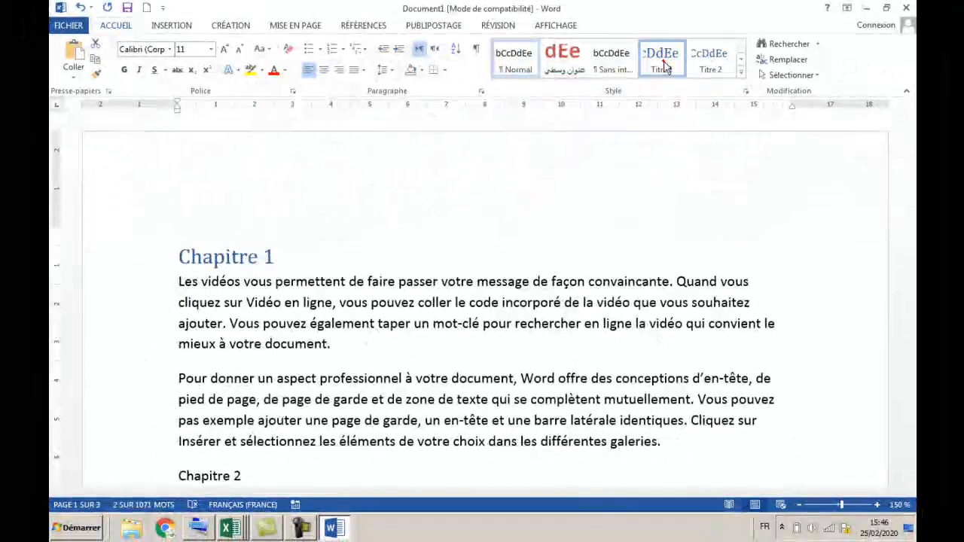
pyautogui.click(651, 79)
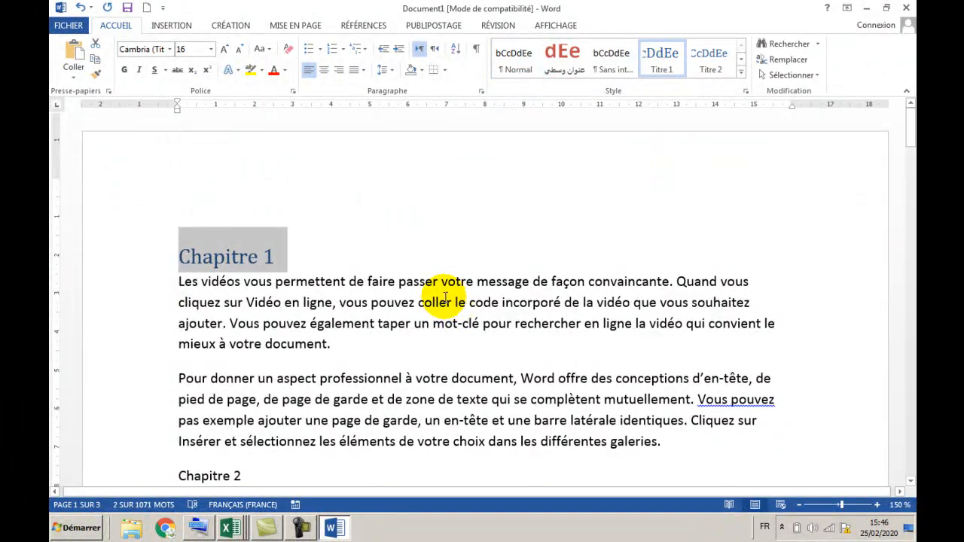
# Apply the Titre 1 style to the "Chapitre 2" line on page 1
pyautogui.scroll(-2, 284, 315)
pyautogui.click(241, 329)
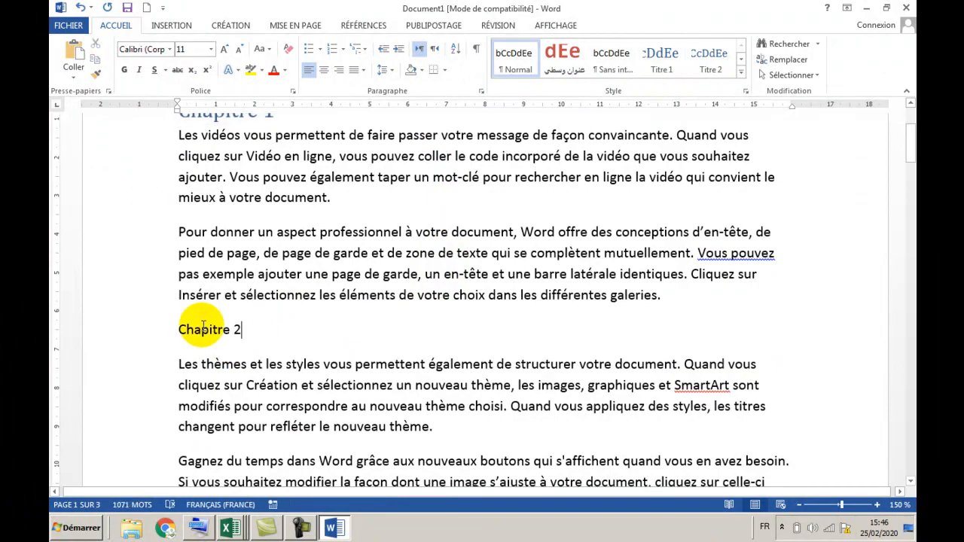
pyautogui.hotkey('shift', 'Left')
pyautogui.hotkey('shift', 'Left')
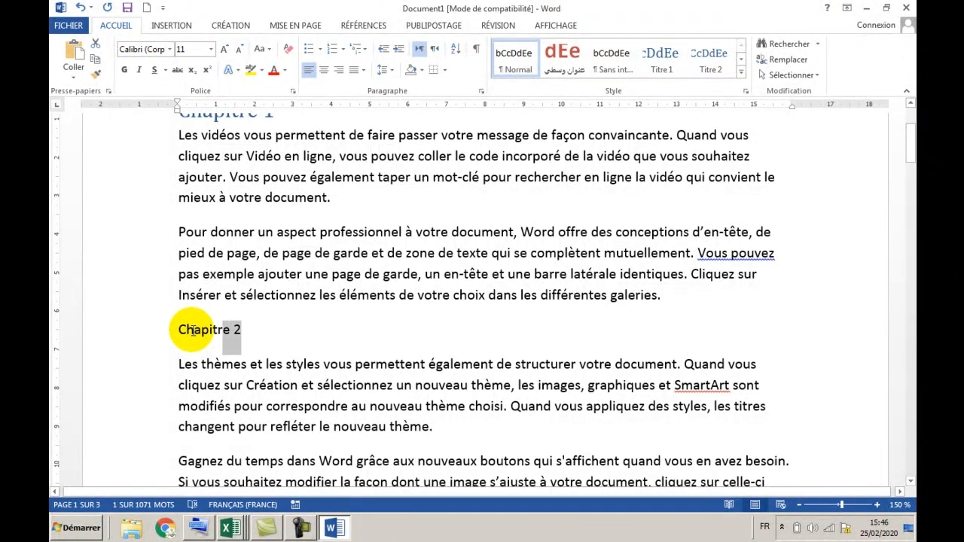
pyautogui.hotkey('shift', 'Left')
pyautogui.hotkey('shift', 'Left')
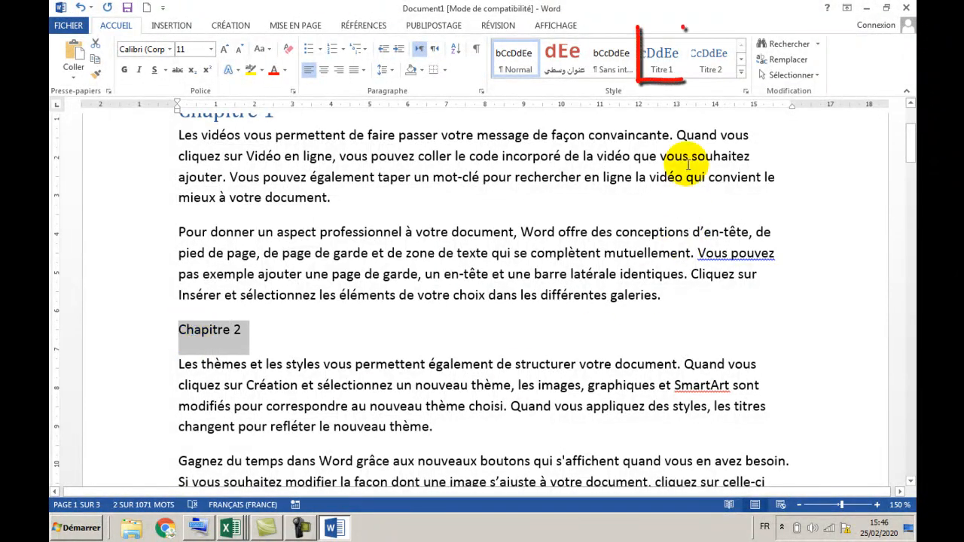
pyautogui.click(663, 58)
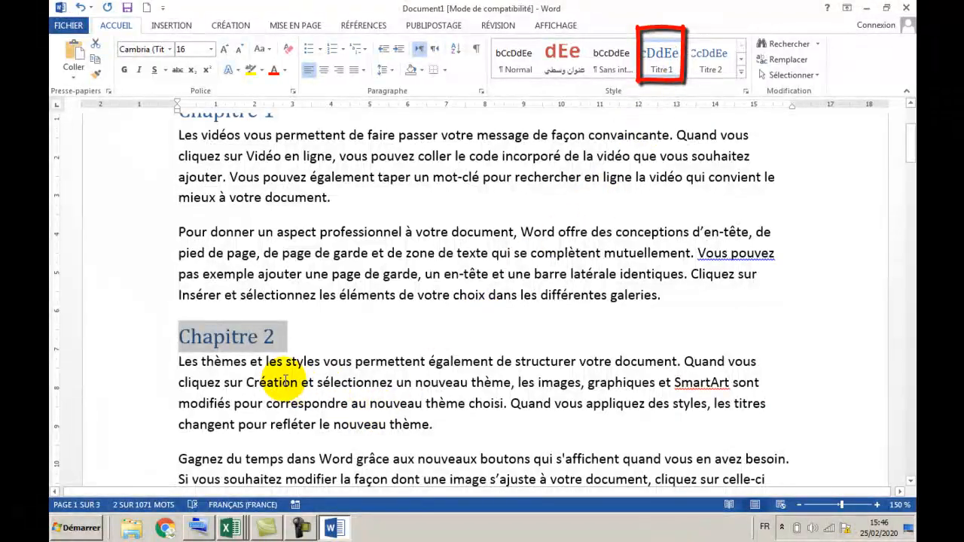
# Apply the Titre 1 style to the "Chapitre 3" and "Chapitre 4" lines on page 2
pyautogui.scroll(-3, 226, 384)
pyautogui.scroll(-8, 235, 386)
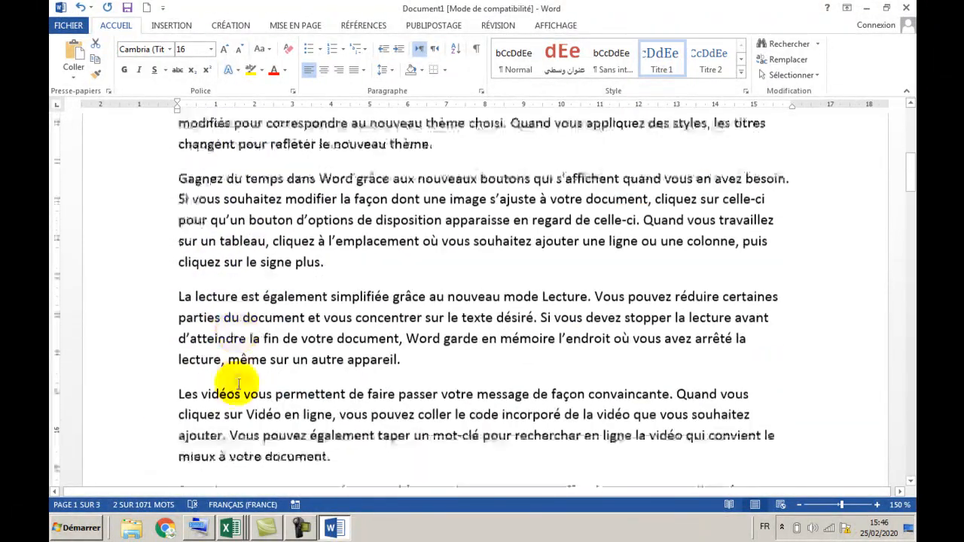
pyautogui.scroll(-5, 239, 383)
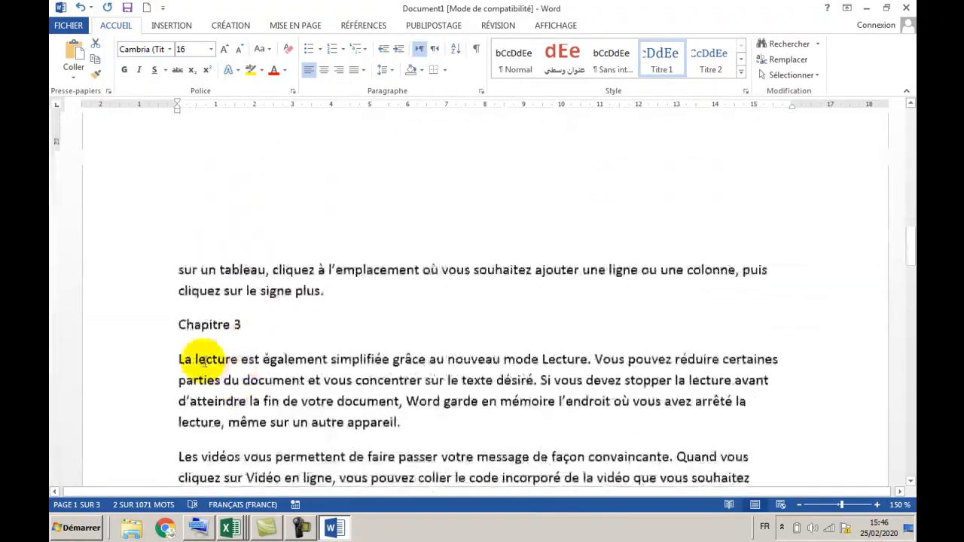
pyautogui.click(240, 325)
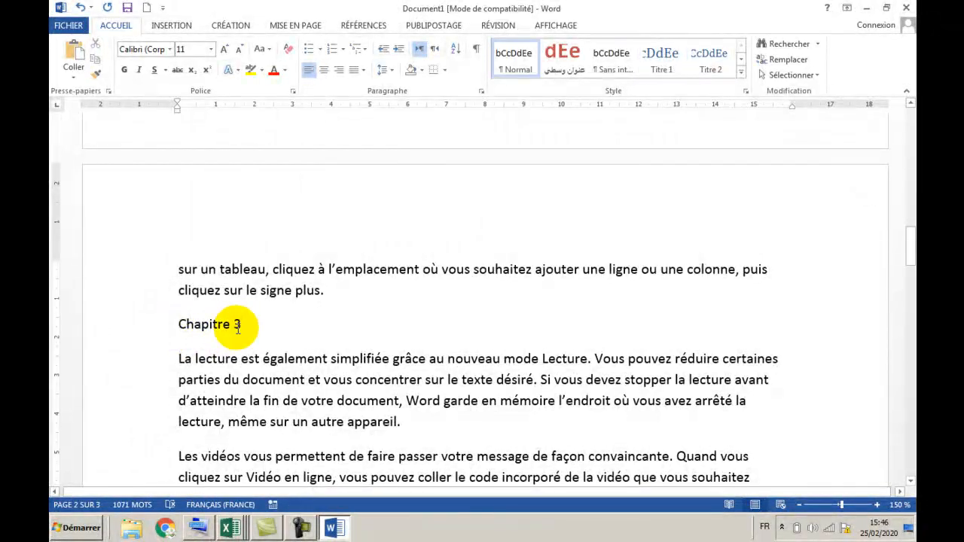
pyautogui.tripleClick(238, 324)
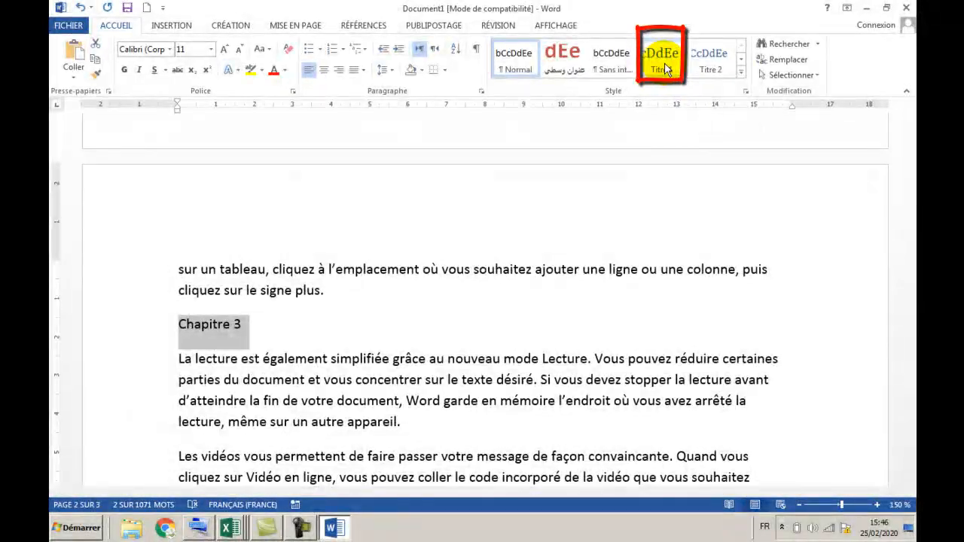
pyautogui.click(661, 68)
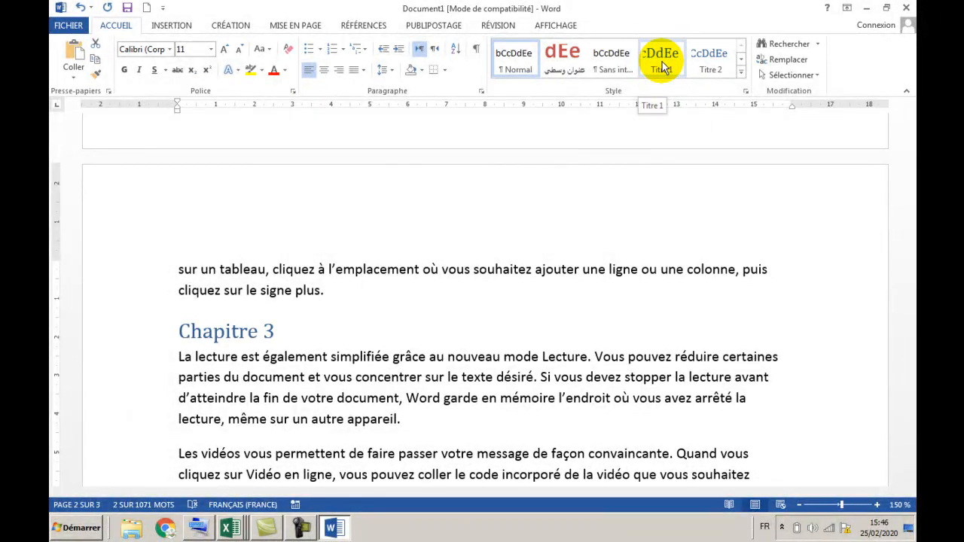
pyautogui.click(662, 64)
pyautogui.scroll(-8, 515, 355)
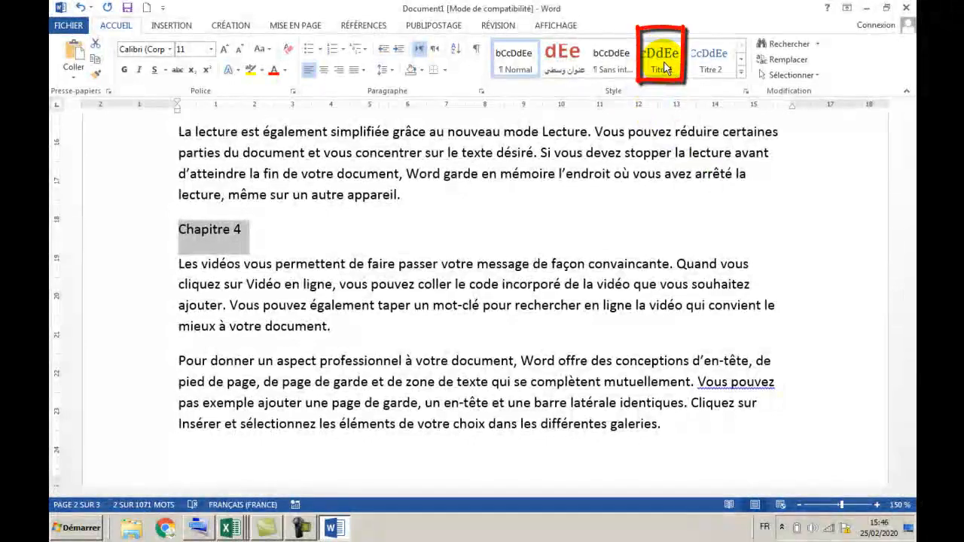
pyautogui.click(662, 64)
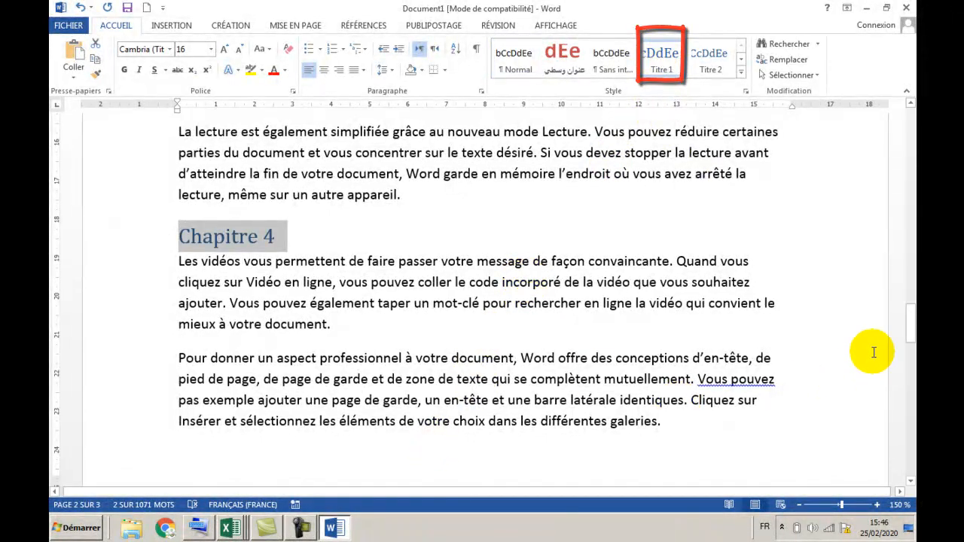
# Collapse the body text under each of the headings Chapitre 1 through Chapitre 4
pyautogui.moveTo(910, 331); pyautogui.dragTo(856, 110)
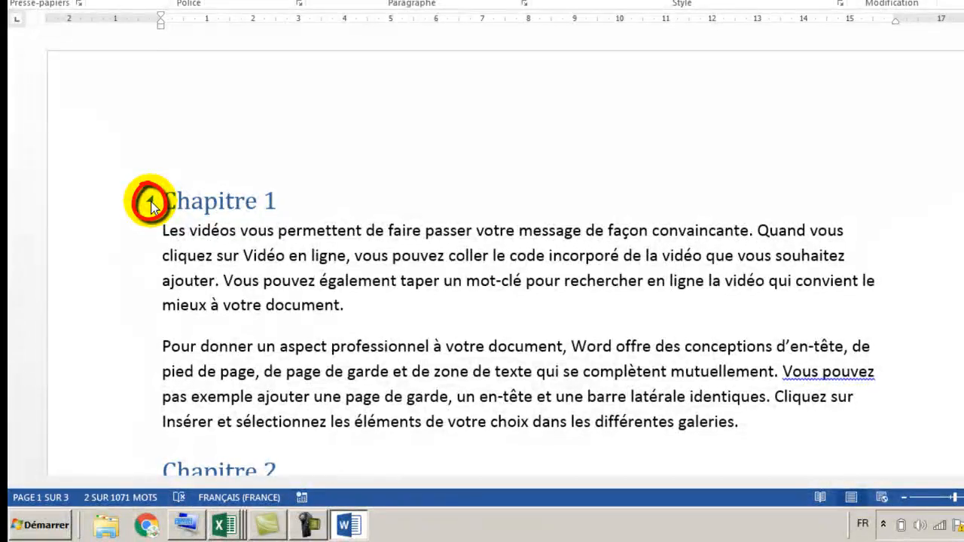
pyautogui.click(150, 200)
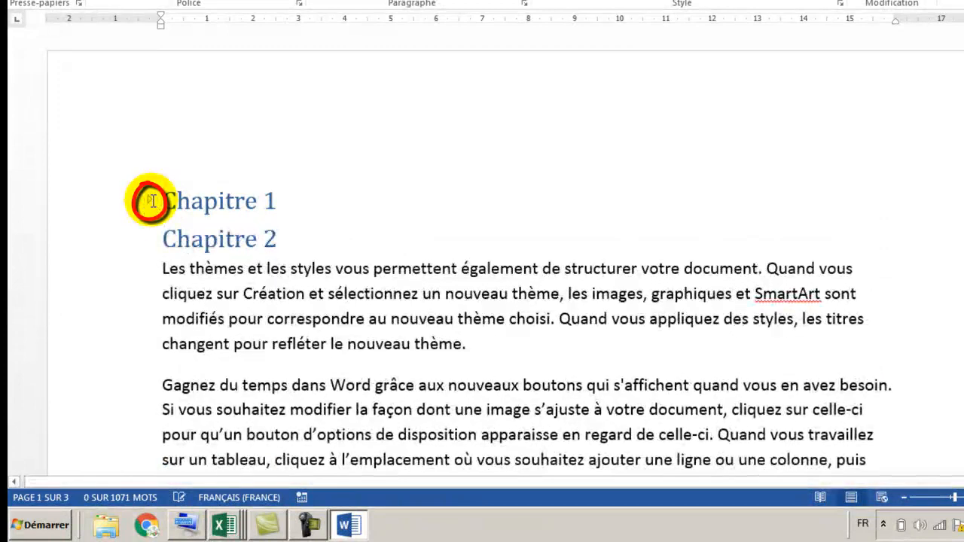
pyautogui.click(150, 238)
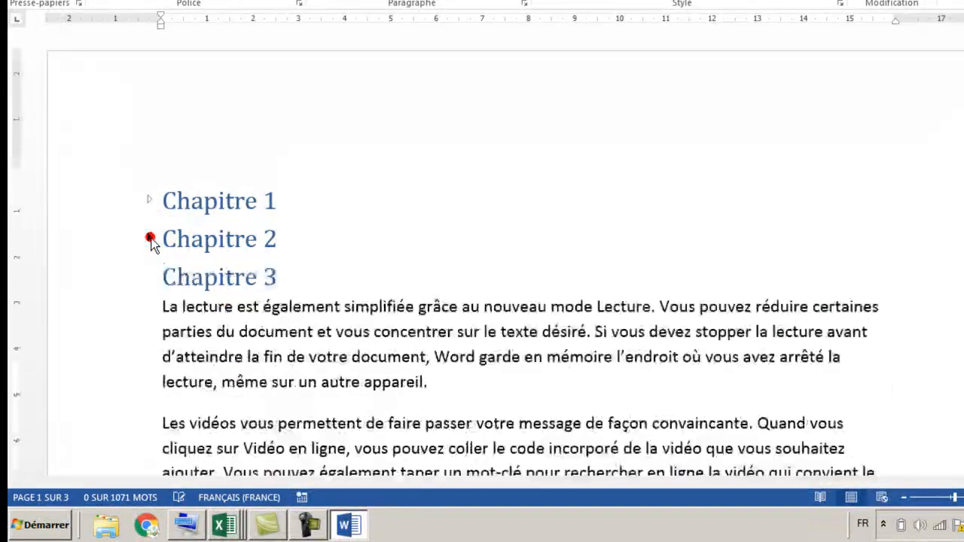
pyautogui.click(150, 277)
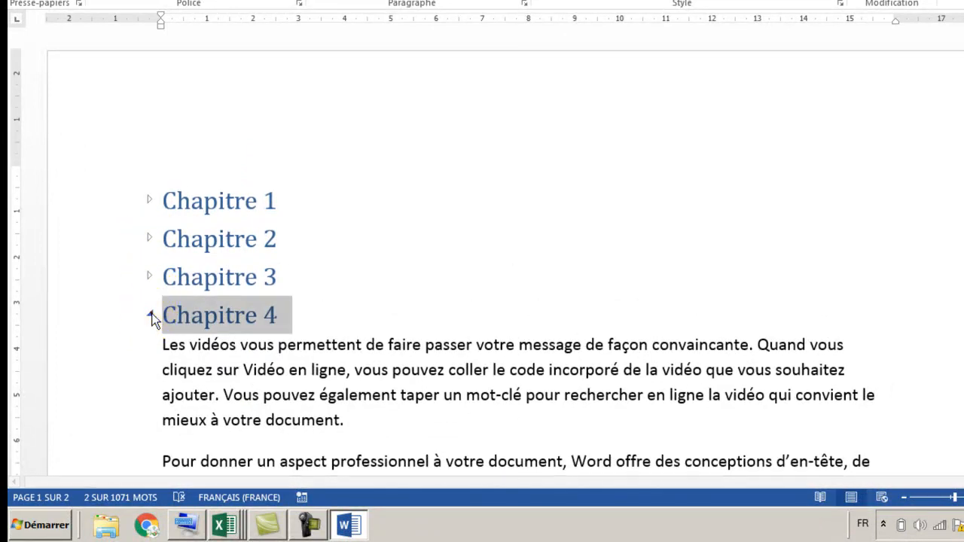
pyautogui.click(149, 316)
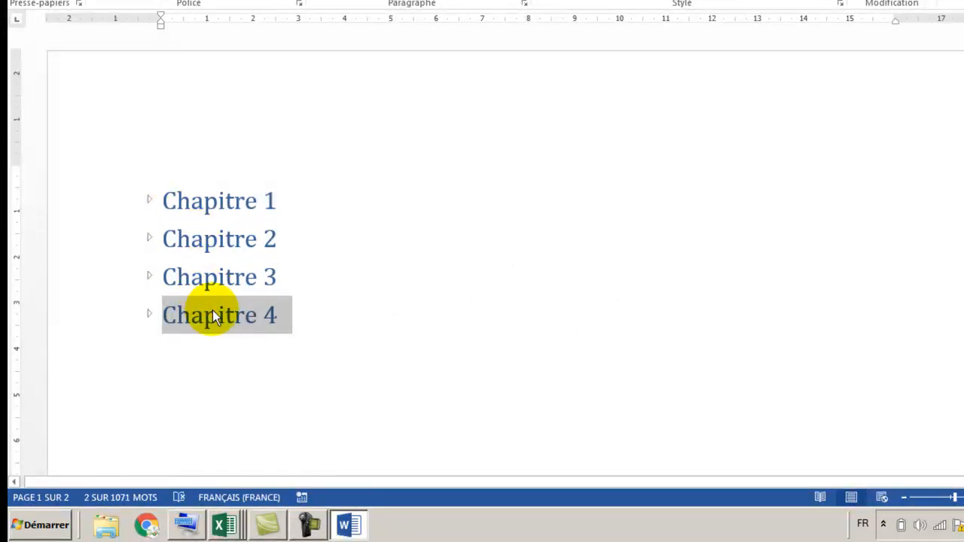
# Show the page thumbnails in the Navigation pane and expand the collapsed text under all four chapter headings
pyautogui.click(42, 498)
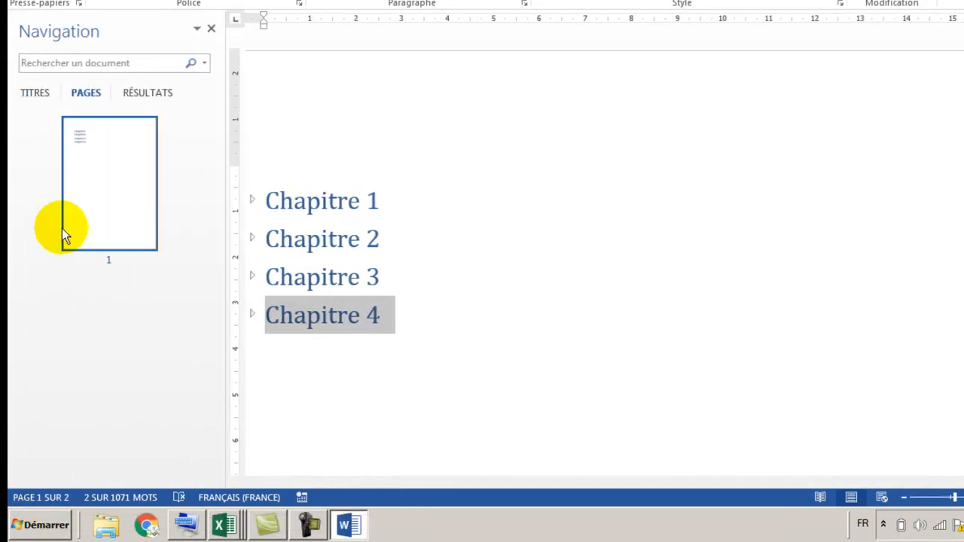
pyautogui.click(81, 93)
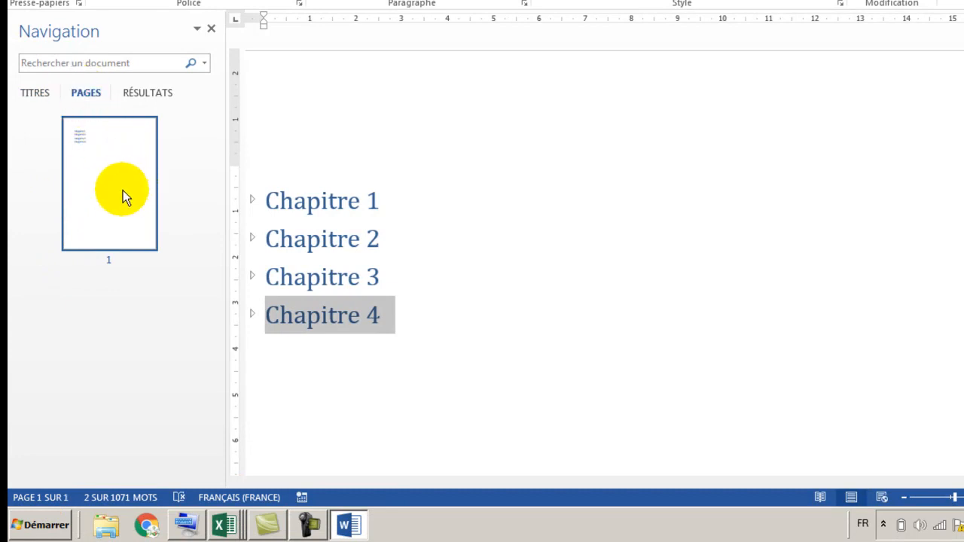
pyautogui.click(252, 200)
pyautogui.scroll(-3, 280, 248)
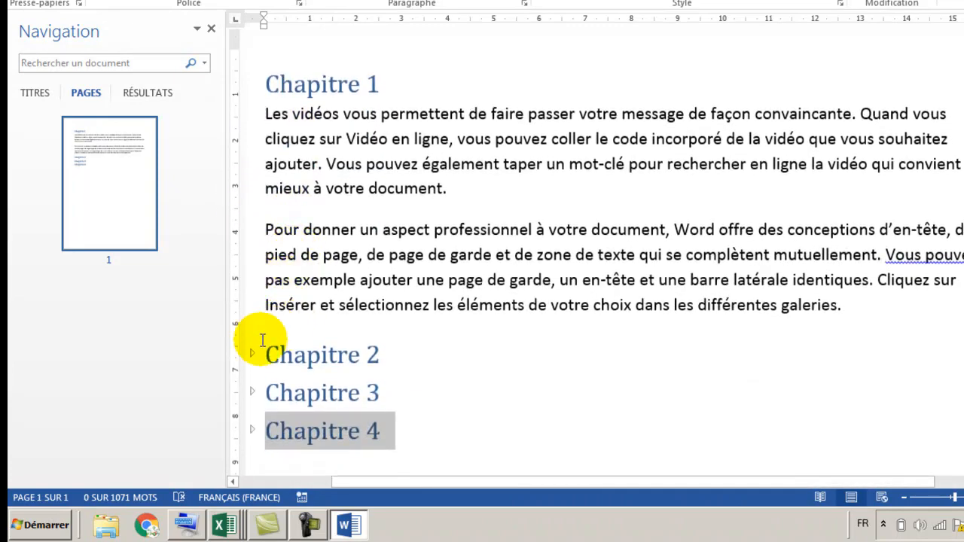
pyautogui.click(252, 352)
pyautogui.scroll(-9, 259, 326)
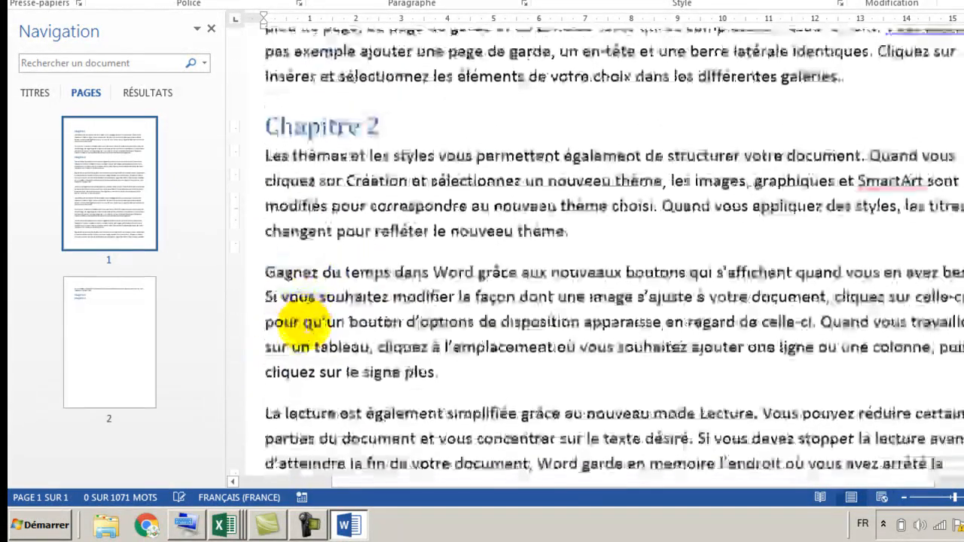
pyautogui.scroll(-13, 281, 310)
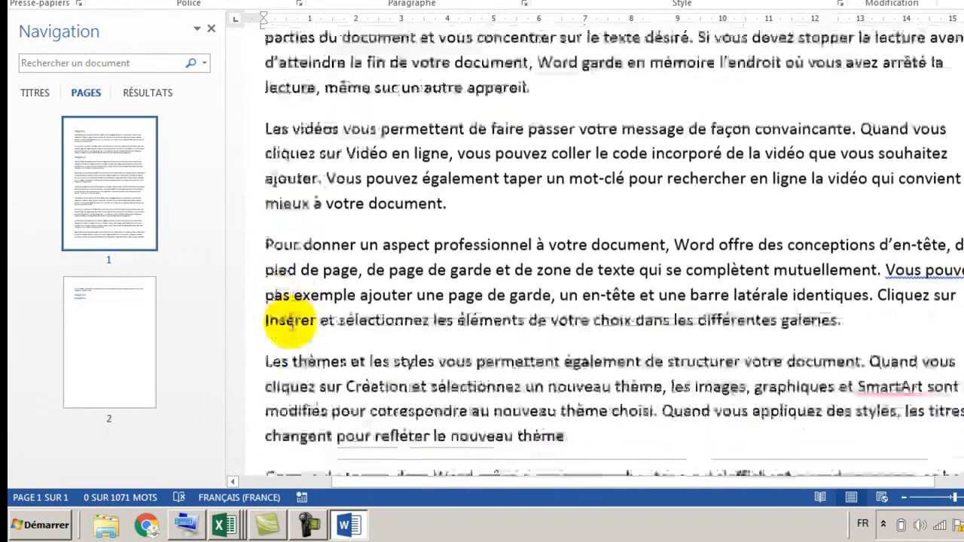
pyautogui.scroll(-6, 293, 322)
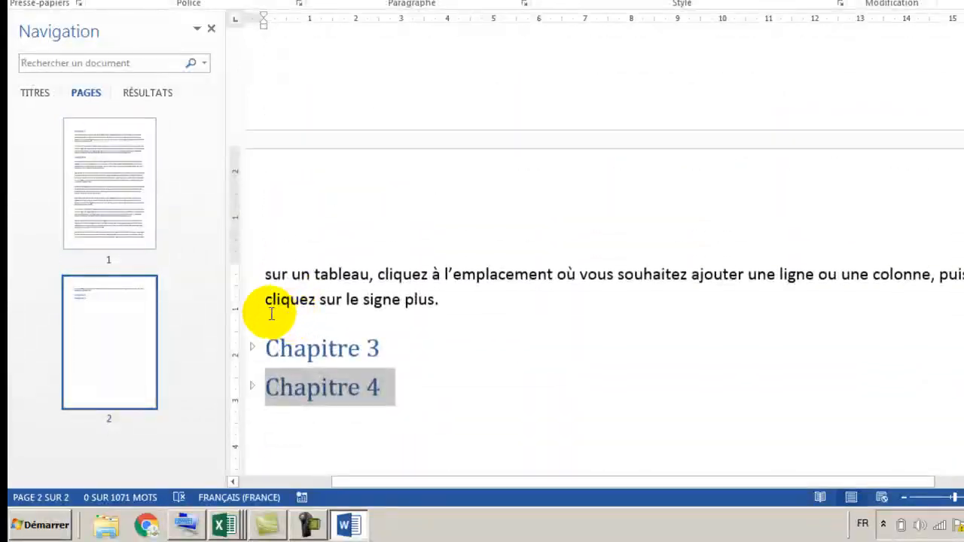
pyautogui.click(252, 347)
pyautogui.scroll(-6, 256, 384)
pyautogui.scroll(-1, 270, 325)
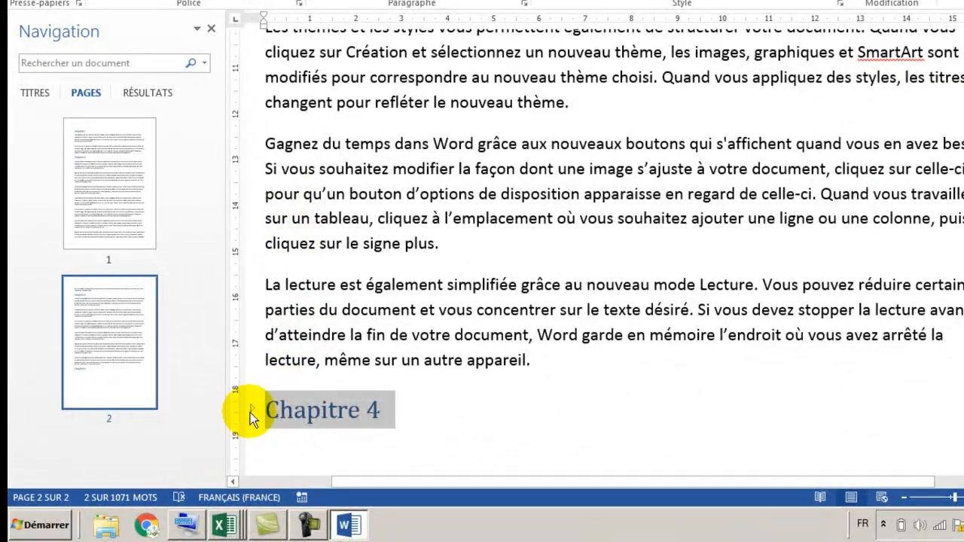
pyautogui.click(251, 412)
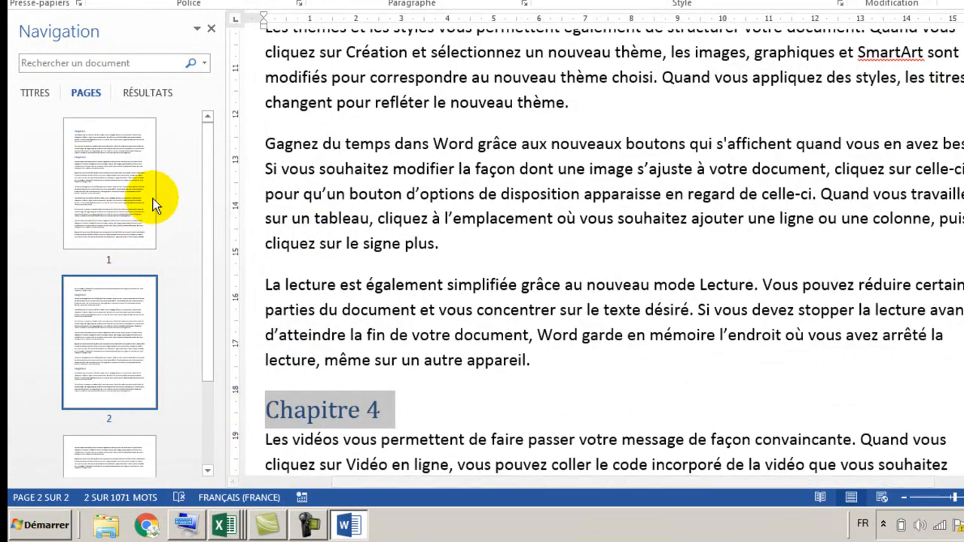
# Jump to the "Chapitre 2" heading through the Navigation pane's list of headings and close the pane
pyautogui.click(37, 95)
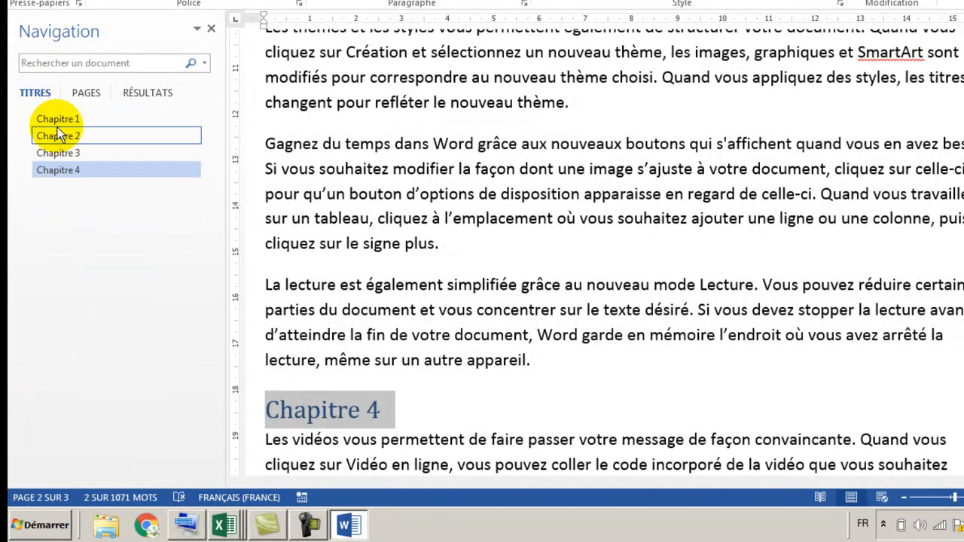
pyautogui.click(57, 135)
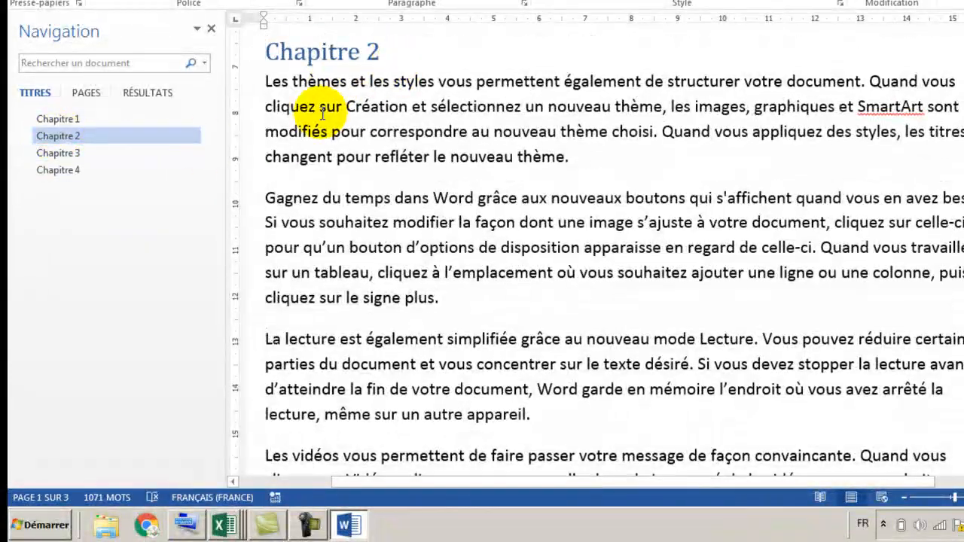
pyautogui.click(212, 28)
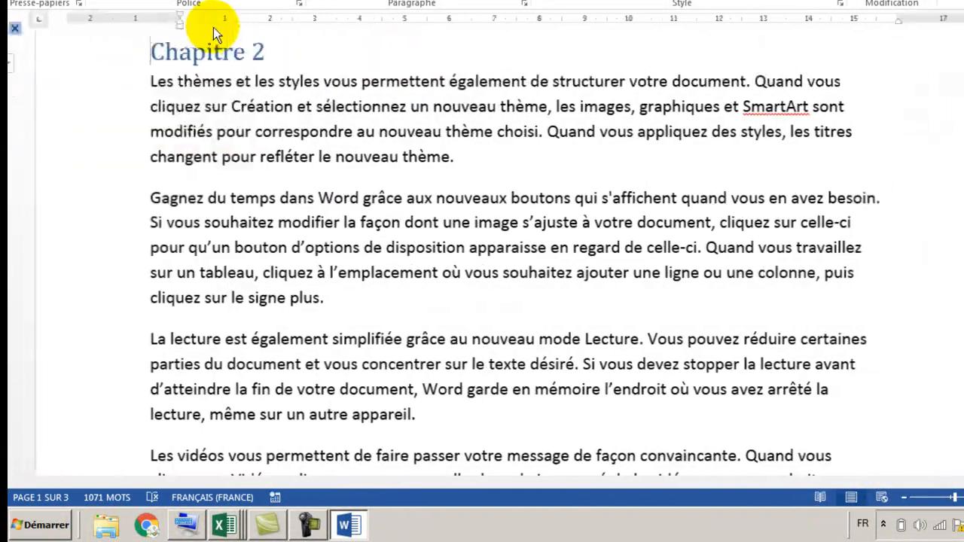
# Insert a "Chapitre 1-1" line above the "Pour donner un aspect professionnel" paragraph under Chapitre 1
pyautogui.scroll(6, 214, 133)
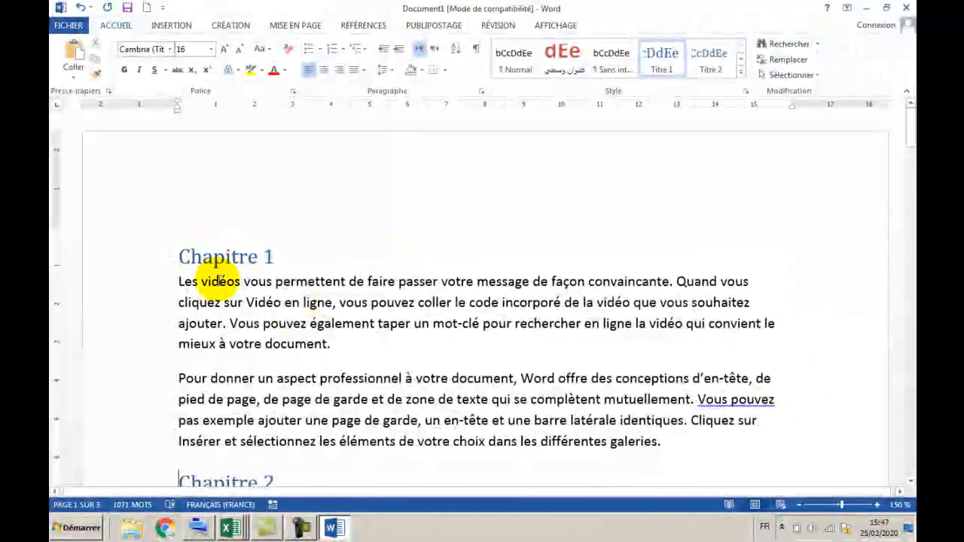
pyautogui.click(180, 380)
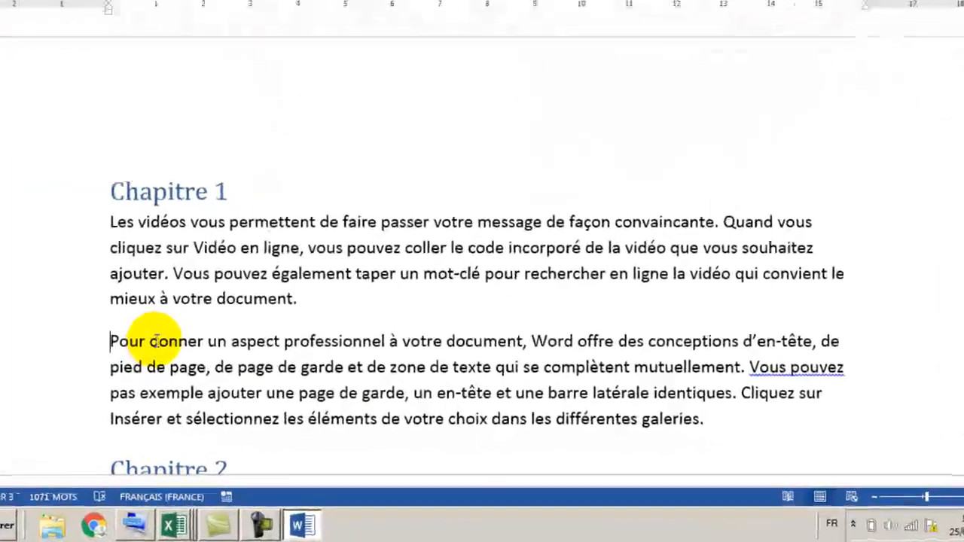
pyautogui.write('Chapitr')
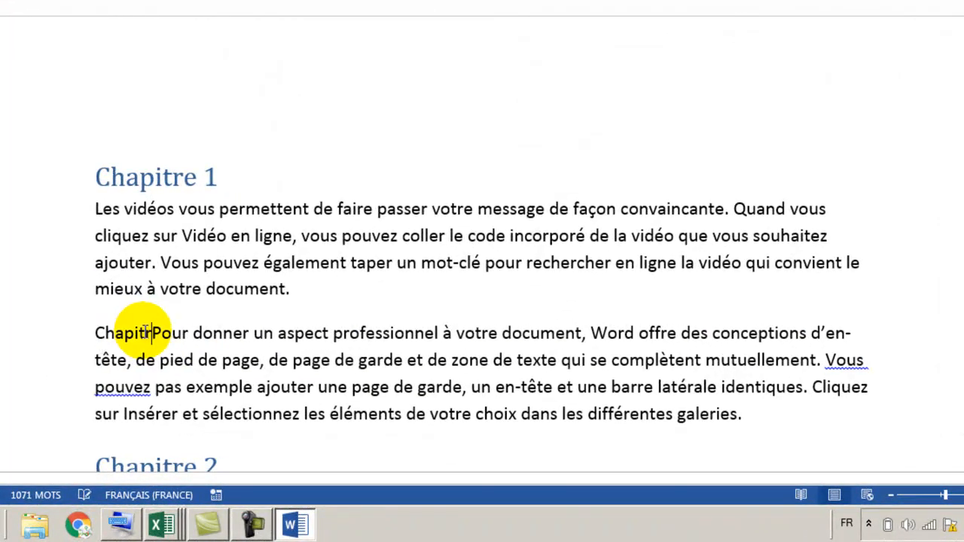
pyautogui.write('e 1')
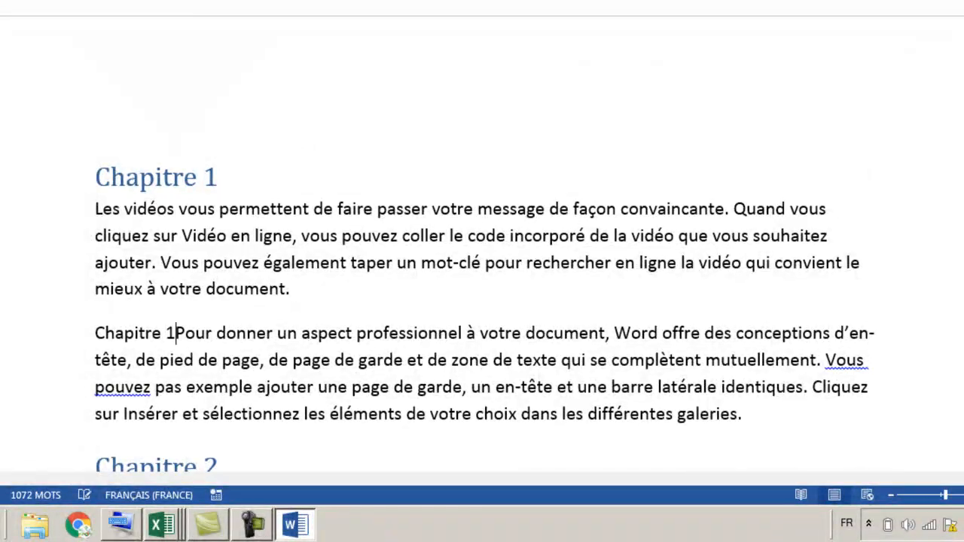
pyautogui.write('-')
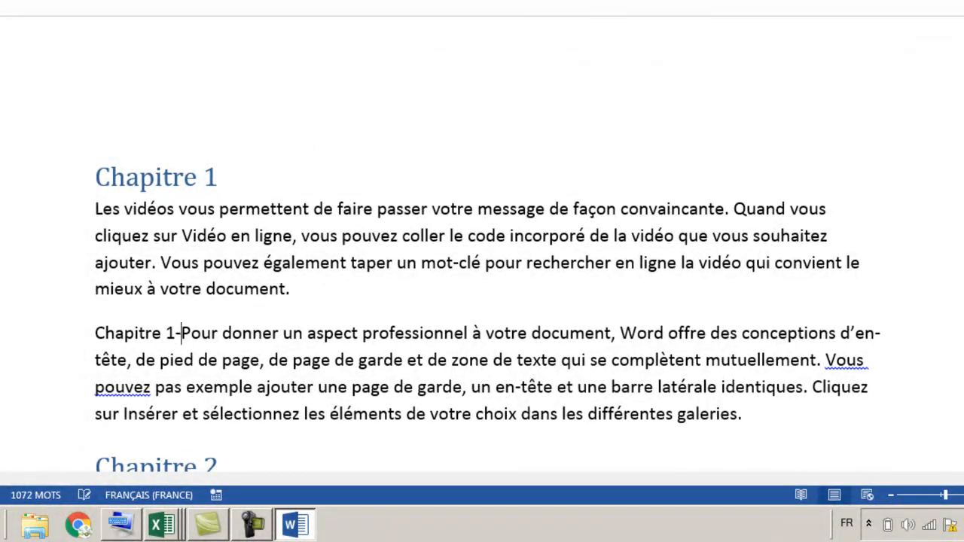
pyautogui.write('1')
pyautogui.press('Return')
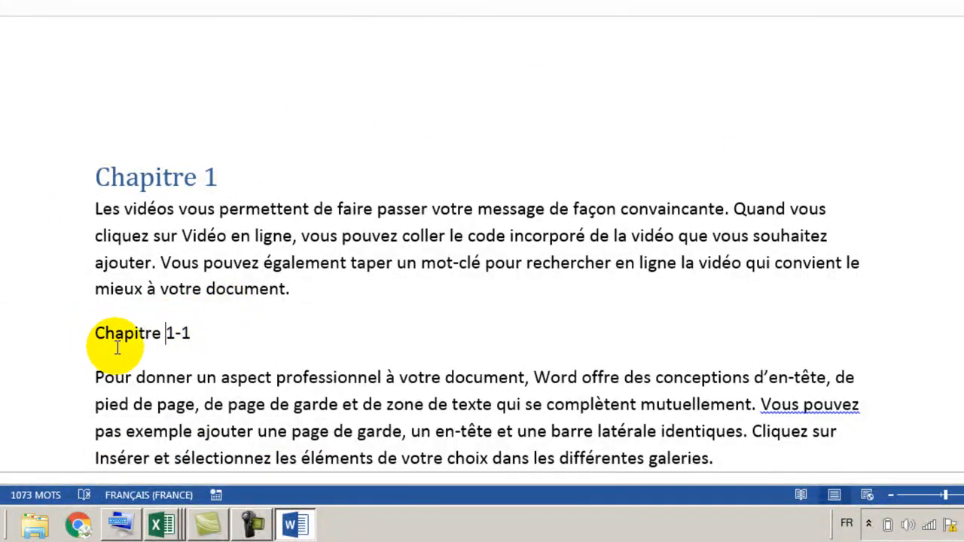
# Copy the word "Chapitre" and paste it above the "Gagnez du temps" paragraph under Chapitre 2, completing the line as "Chapitre 2-1"
pyautogui.hotkey('ctrl', 'c')
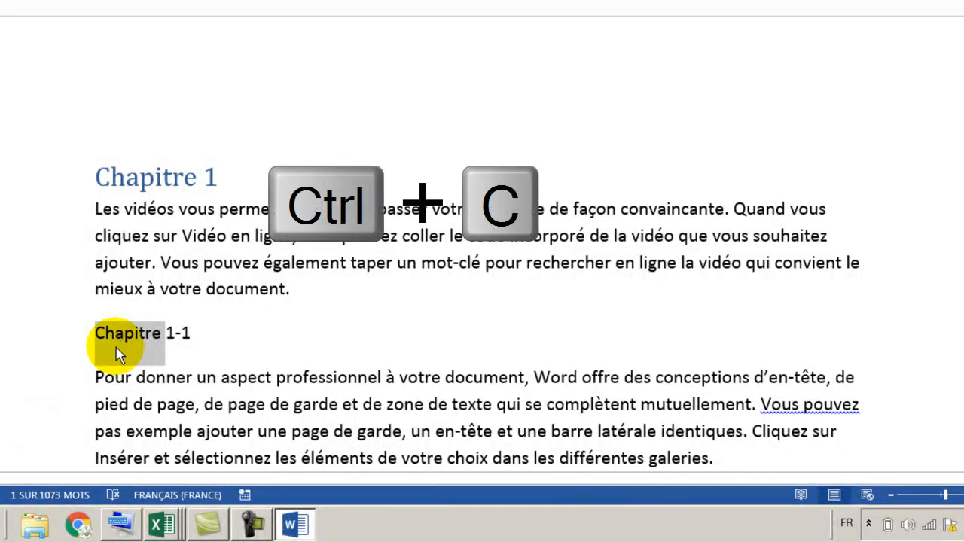
pyautogui.scroll(-5, 117, 354)
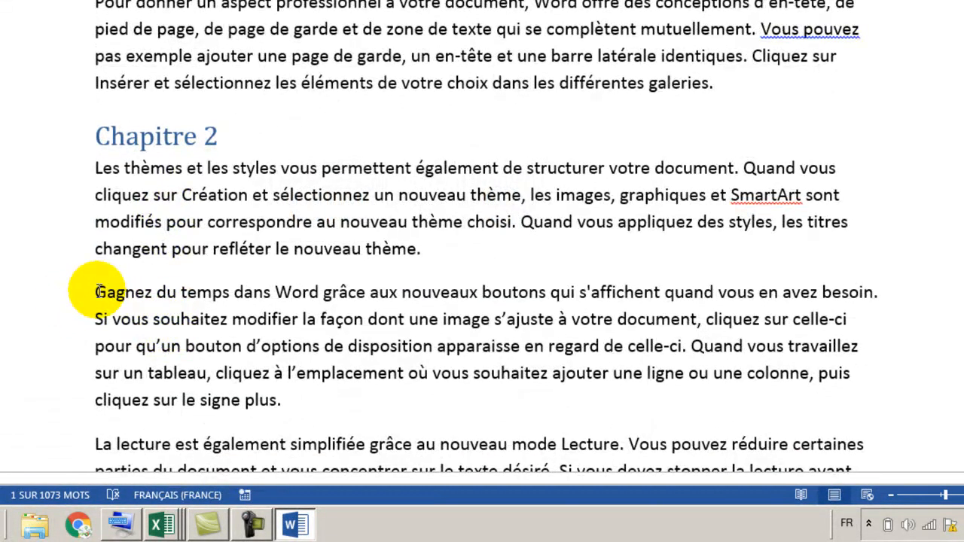
pyautogui.click(98, 291)
pyautogui.hotkey('ctrl', 'v')
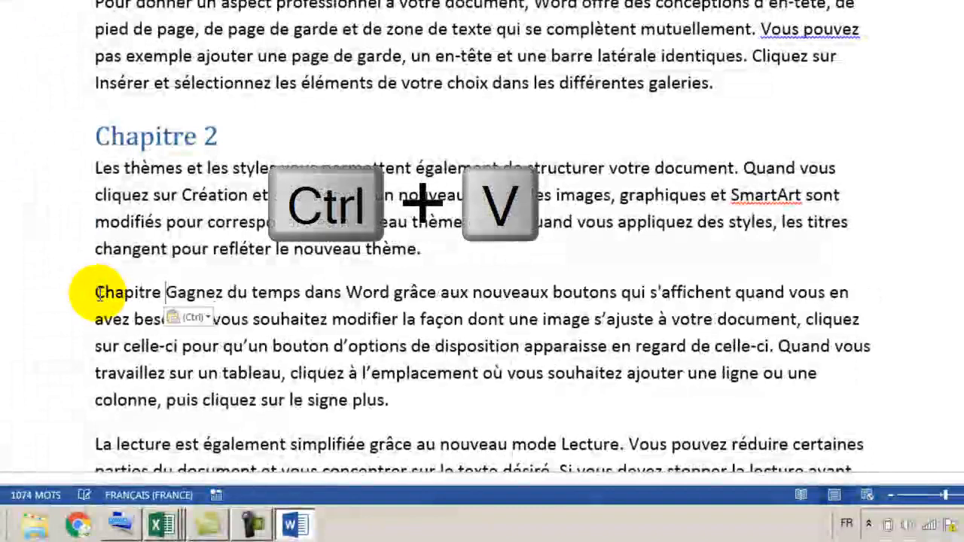
pyautogui.write('2')
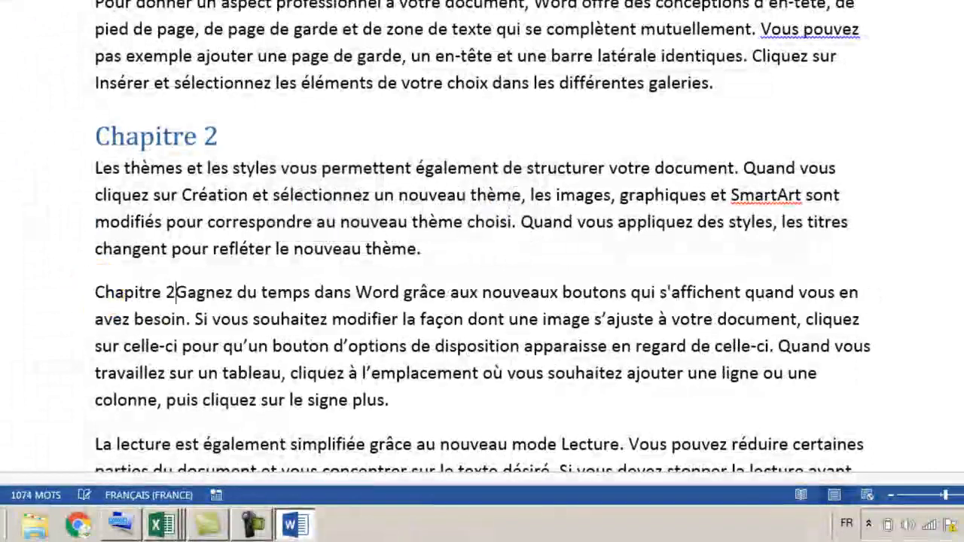
pyautogui.write('-1')
pyautogui.press('Return')
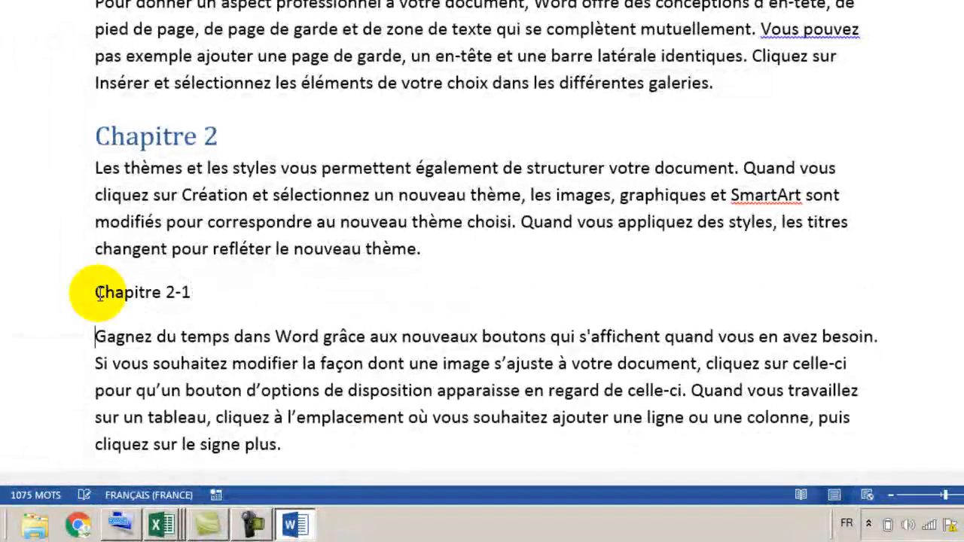
# Paste "Chapitre" above the "Les vidéos vous permettent" paragraph under Chapitre 3 and complete the separate line as "Chapitre 3-1"
pyautogui.scroll(-10, 240, 314)
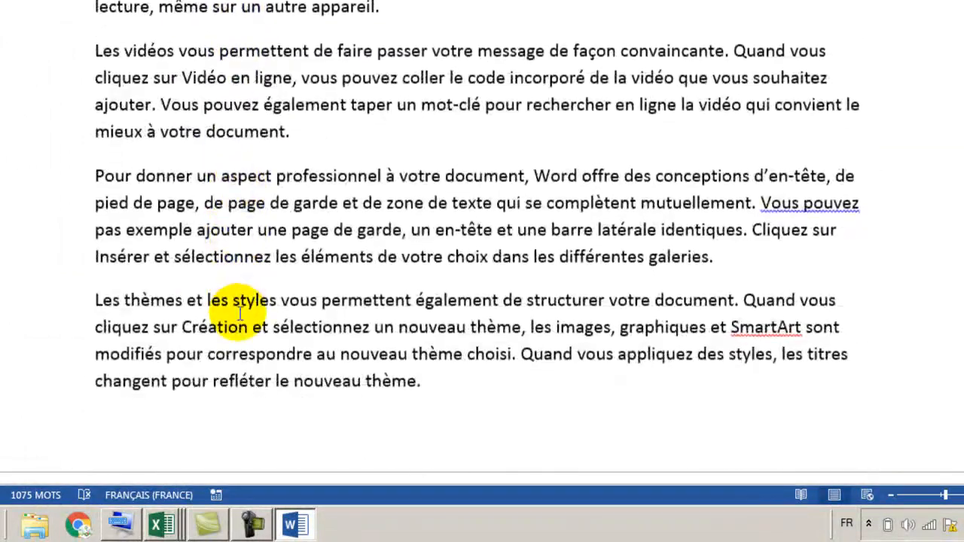
pyautogui.scroll(-9, 240, 315)
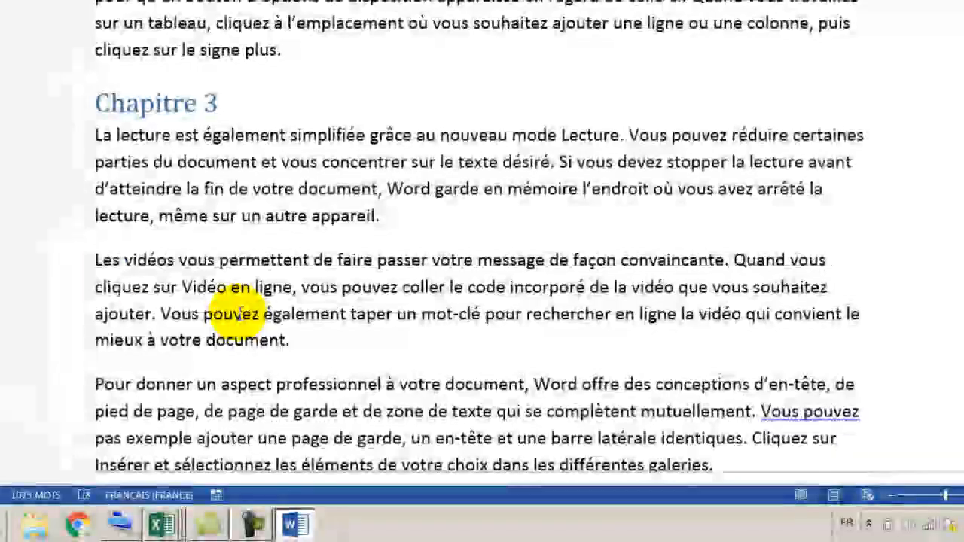
pyautogui.click(96, 260)
pyautogui.hotkey('ctrl', 'v')
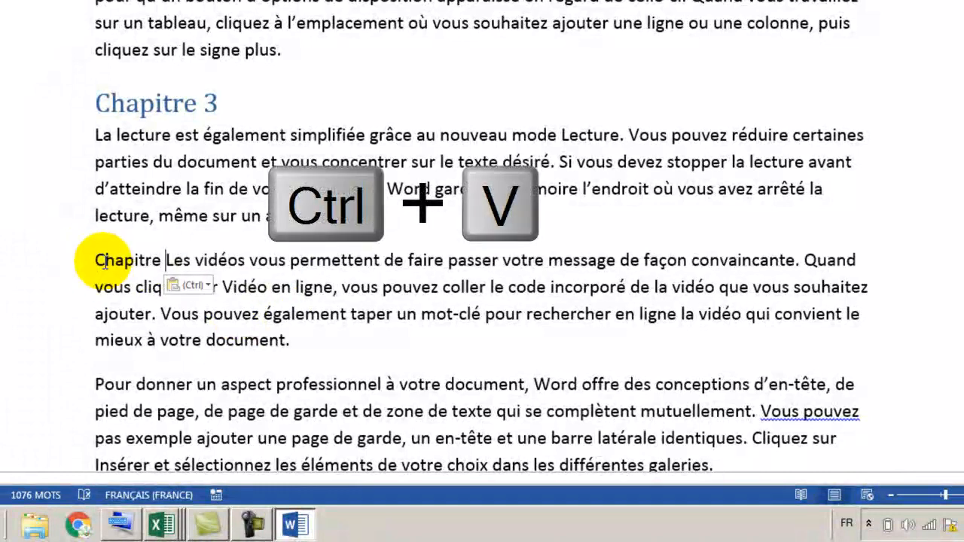
pyautogui.write('3-')
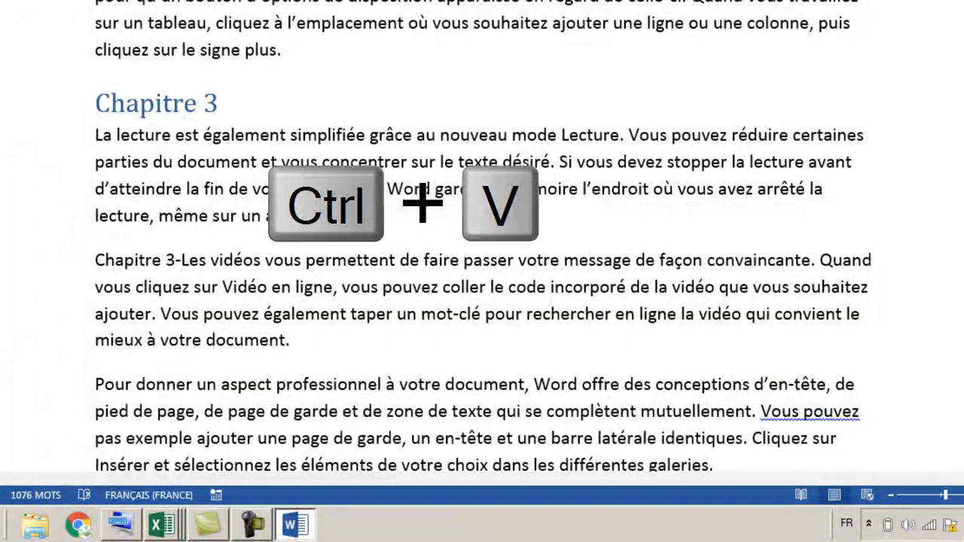
pyautogui.write('1')
pyautogui.press('Return')
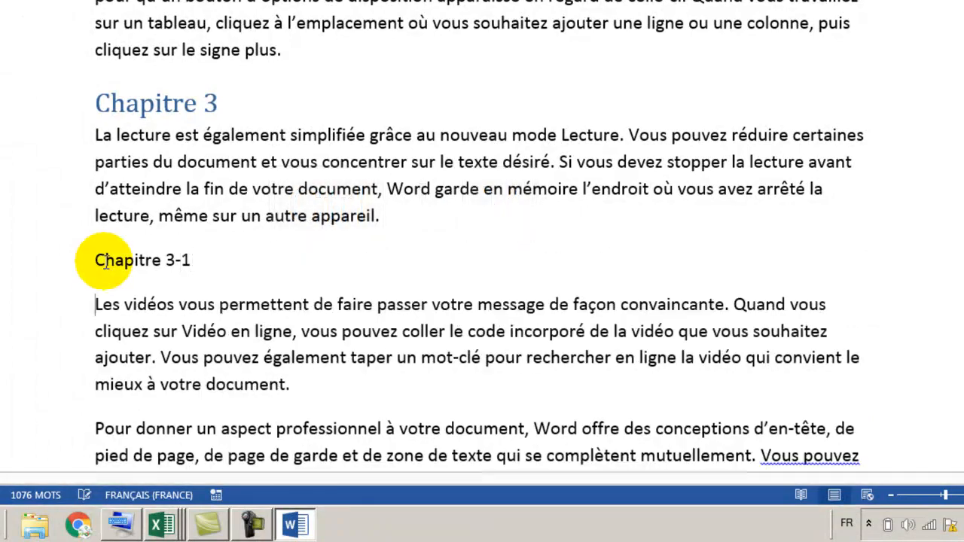
# Paste "Chapitre" above the "Les thèmes et les styles" paragraph under Chapitre 3 and complete the separate line as "Chapitre 3-2"
pyautogui.scroll(-3, 203, 286)
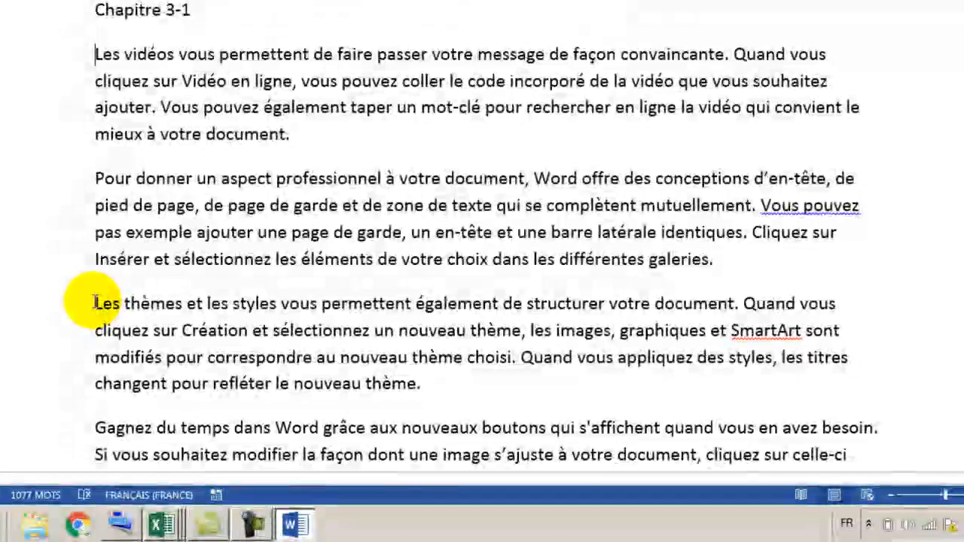
pyautogui.click(92, 301)
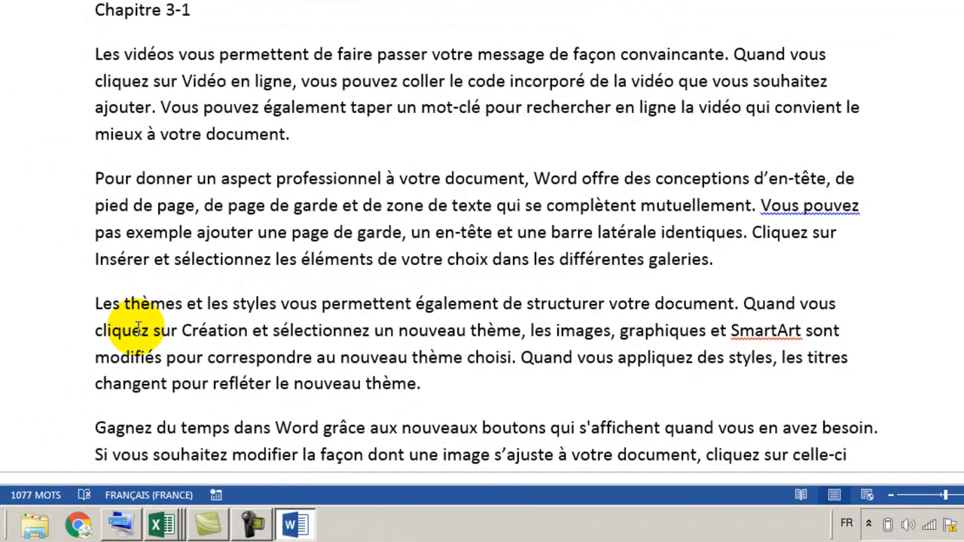
pyautogui.hotkey('ctrl', 'v')
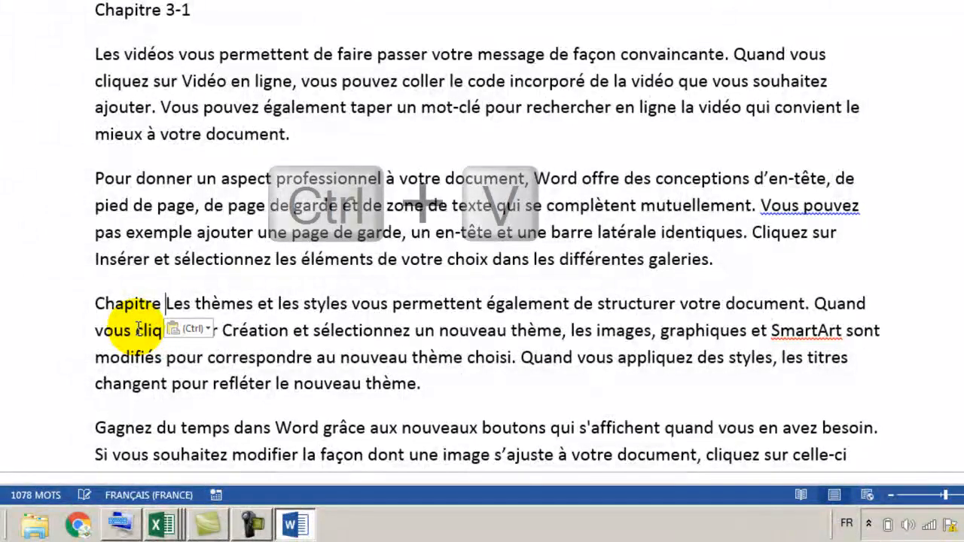
pyautogui.write('3')
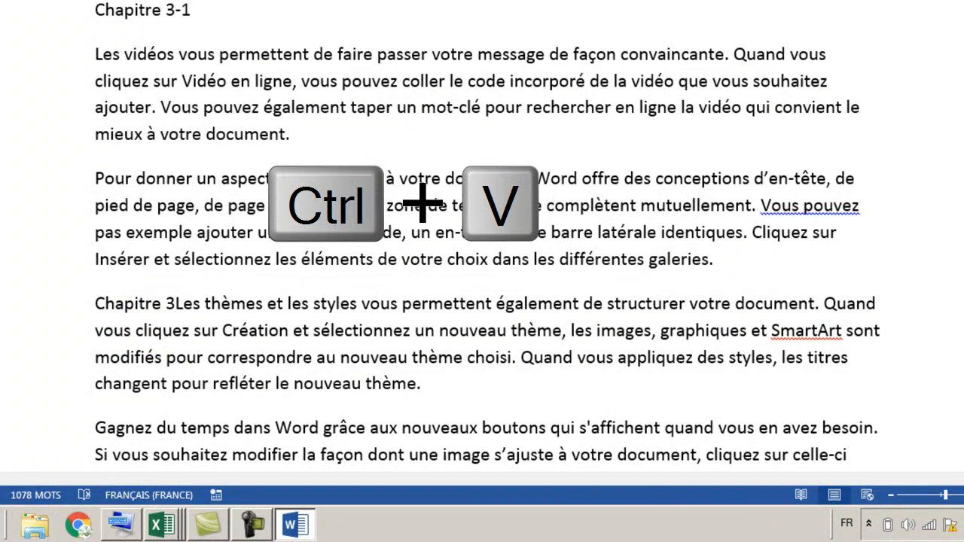
pyautogui.write('-2')
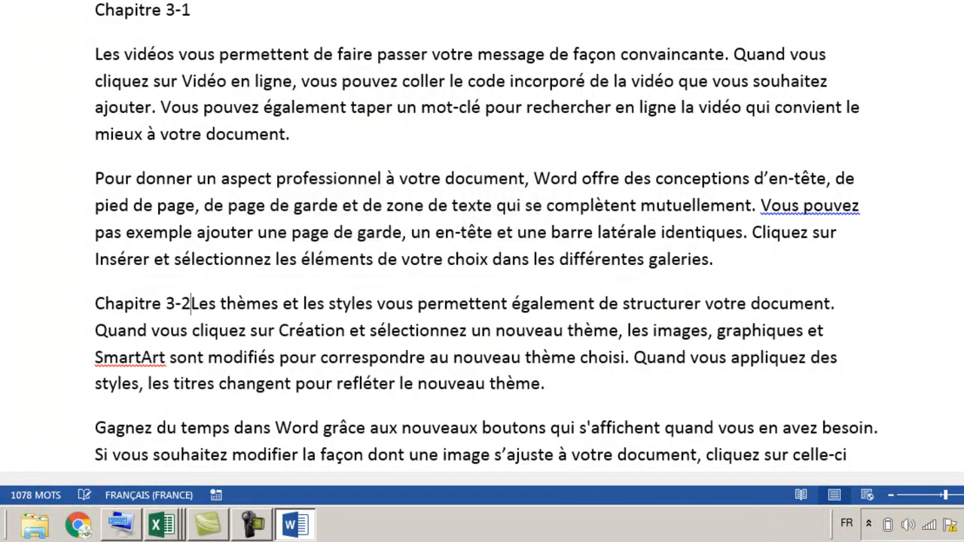
pyautogui.press('Return')
# Apply the Titre 2 style to the "Chapitre 1-1" line on page 1
pyautogui.scroll(5, 152, 355)
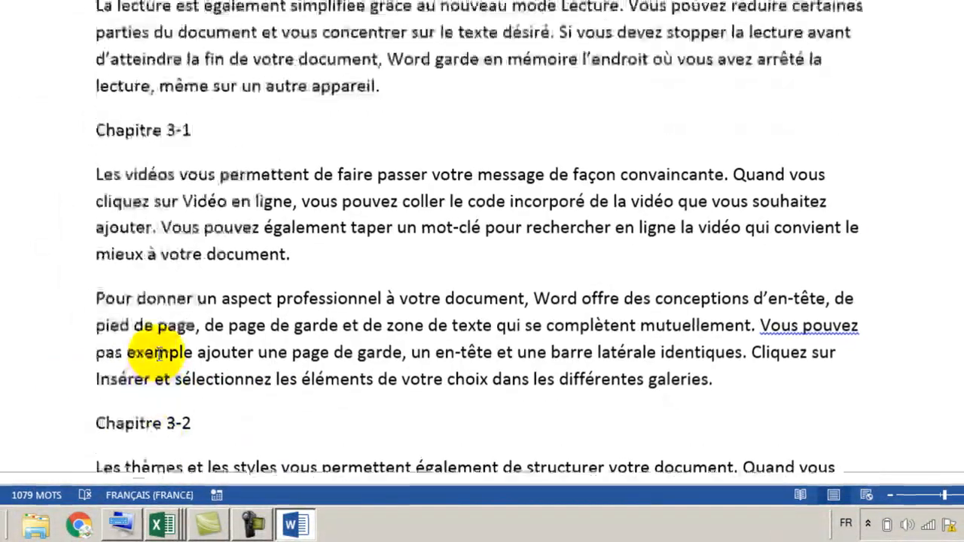
pyautogui.scroll(-5, 162, 352)
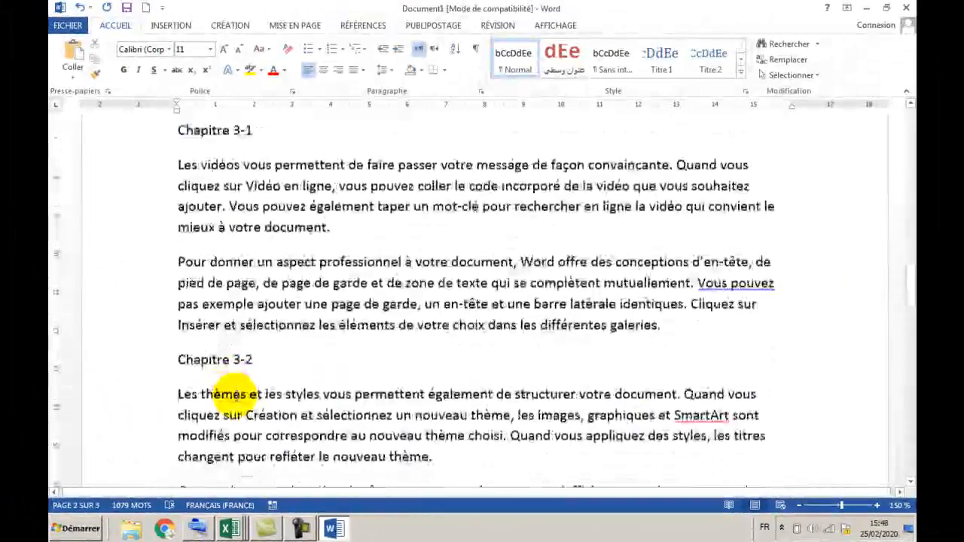
pyautogui.scroll(-7, 234, 394)
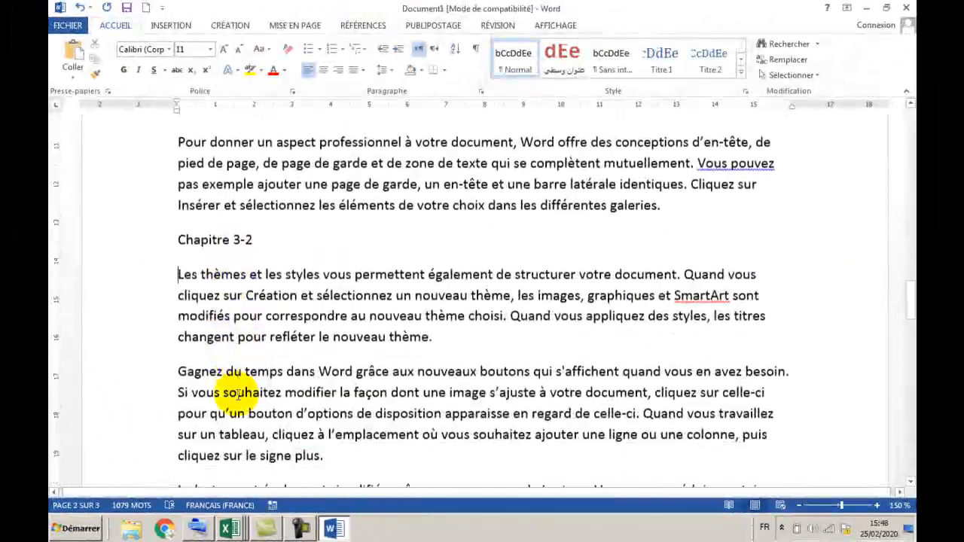
pyautogui.scroll(7, 226, 394)
pyautogui.scroll(10, 271, 312)
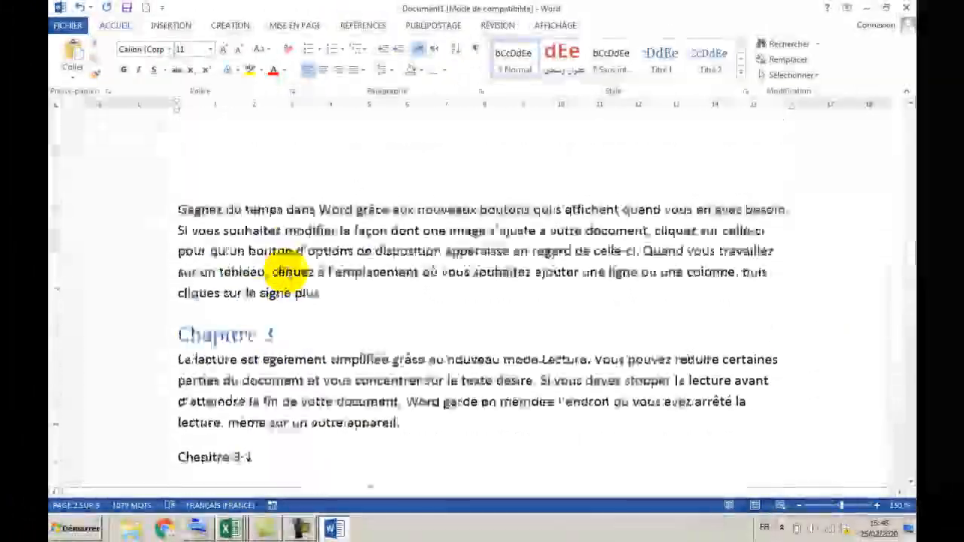
pyautogui.scroll(5, 271, 237)
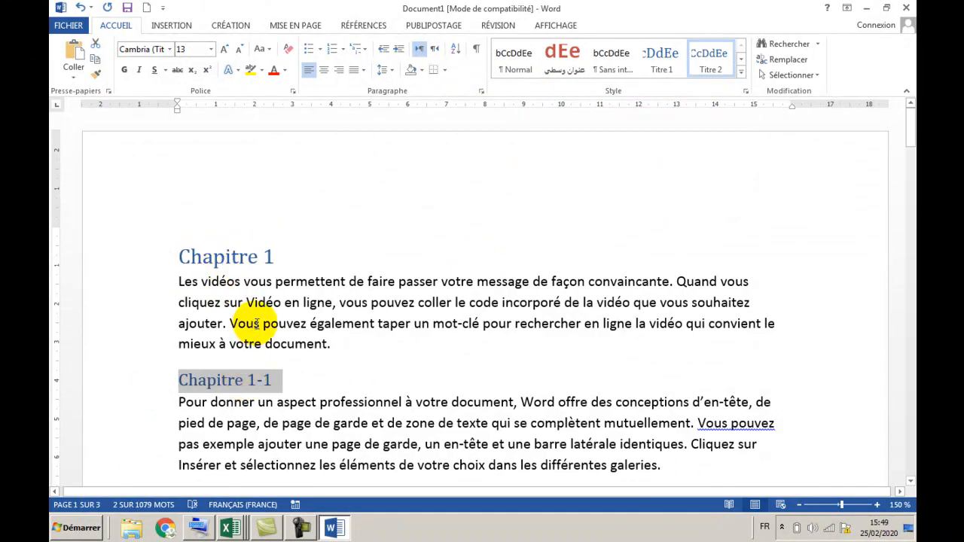
# Select the whole "Chapitre 2-1" line under Chapitre 2 and apply the Titre 2 style to it
pyautogui.scroll(-5, 256, 324)
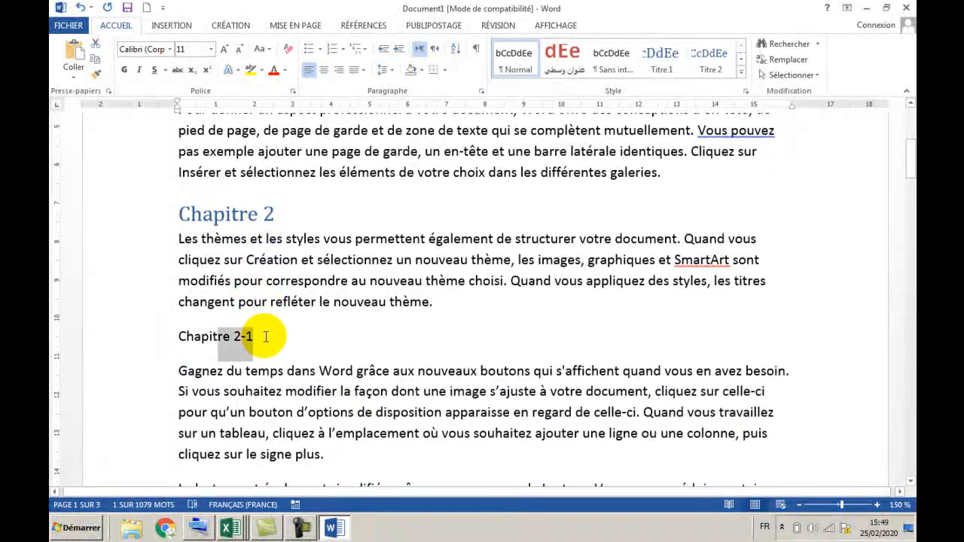
pyautogui.hotkey('shift', 'Left')
pyautogui.hotkey('shift', 'Left')
pyautogui.hotkey('shift', 'Left')
pyautogui.hotkey('shift', 'Left')
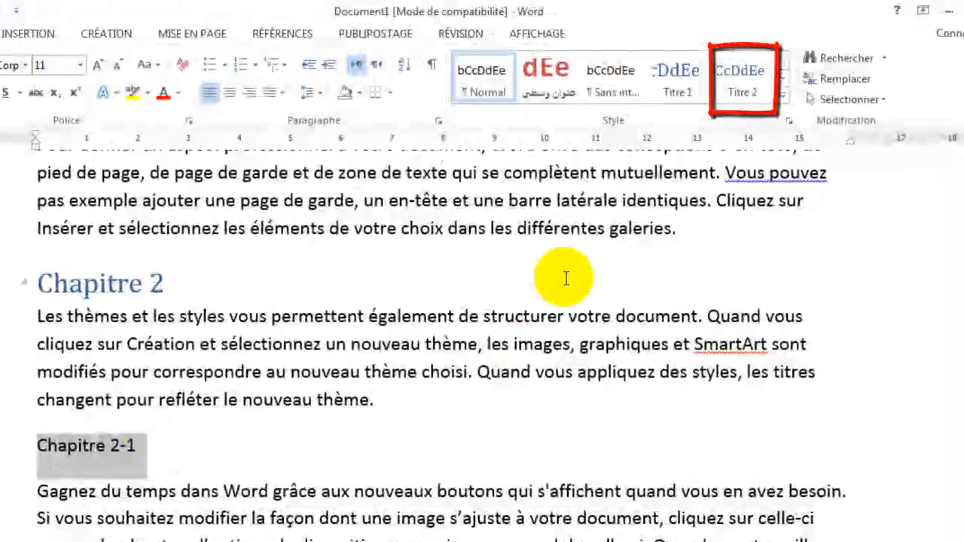
pyautogui.click(751, 78)
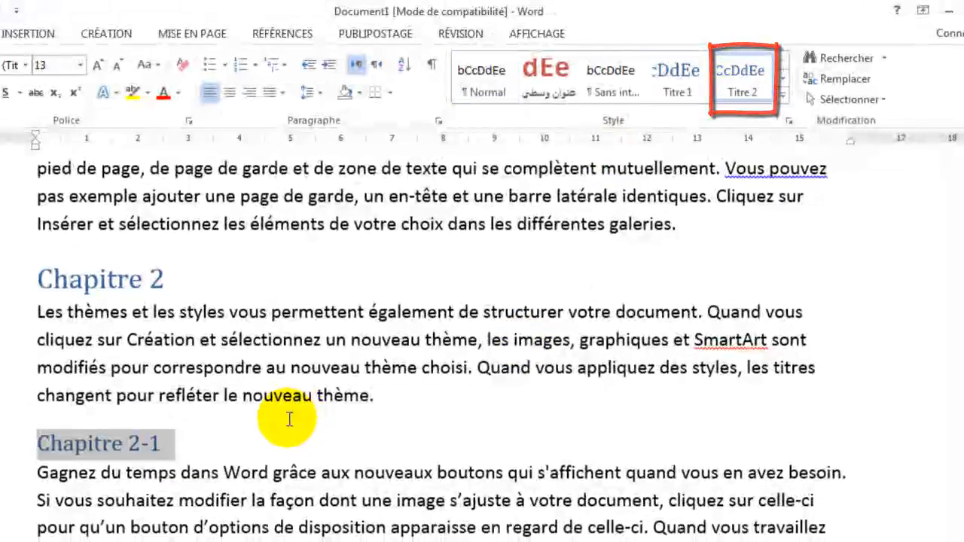
# Apply the Titre 2 style to the "Chapitre 3-1" and "Chapitre 3-2" lines under Chapitre 3
pyautogui.scroll(-5, 289, 419)
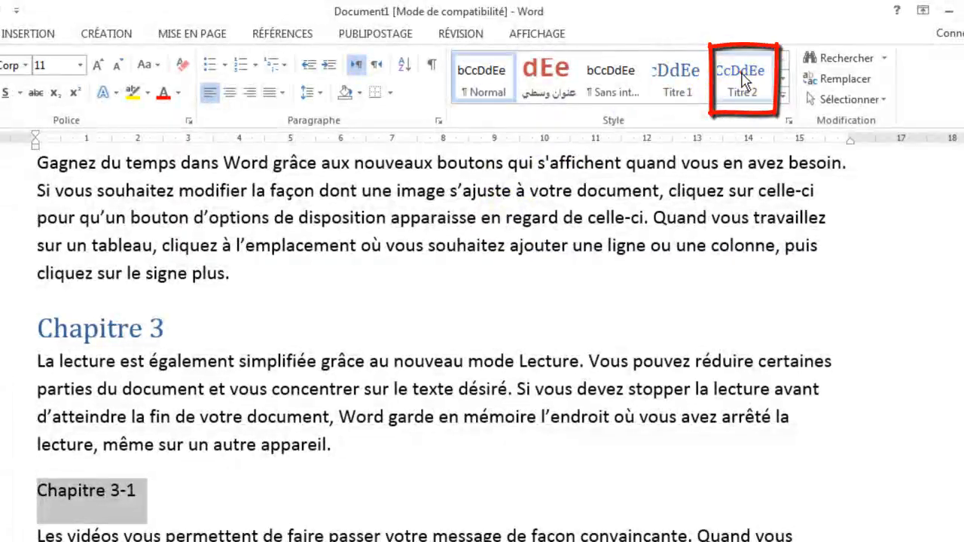
pyautogui.click(743, 85)
pyautogui.press('Down')
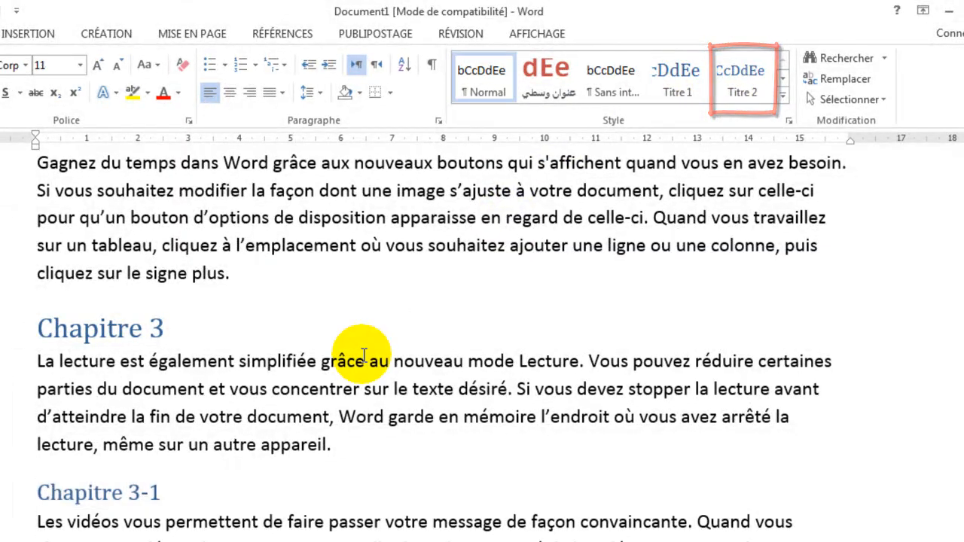
pyautogui.scroll(-3, 364, 355)
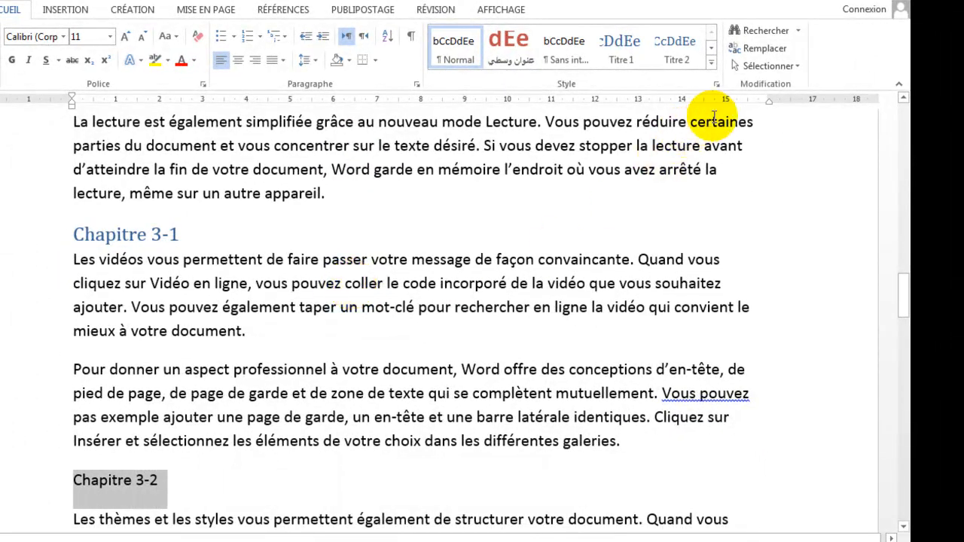
pyautogui.click(673, 45)
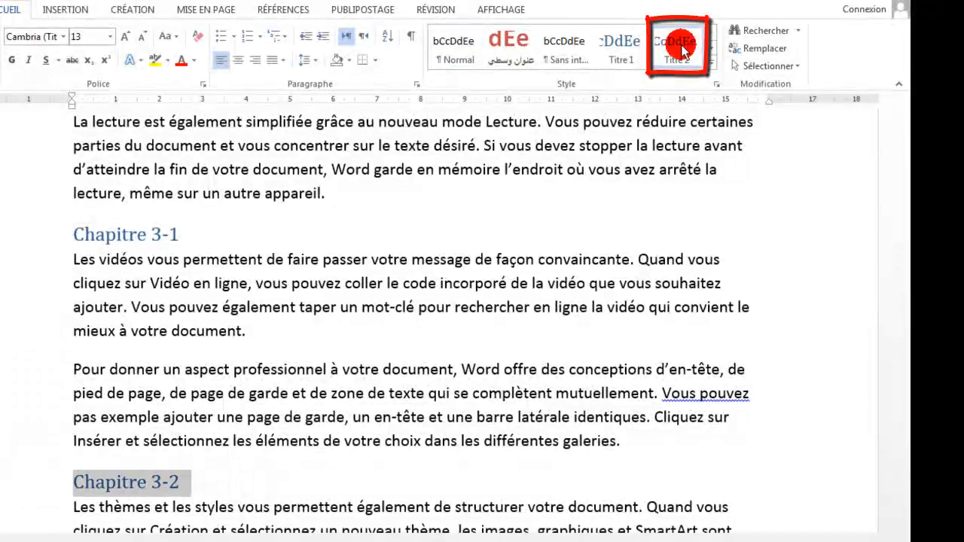
# Return to the start of the document and show the list of headings in the Navigation pane
pyautogui.scroll(10, 382, 371)
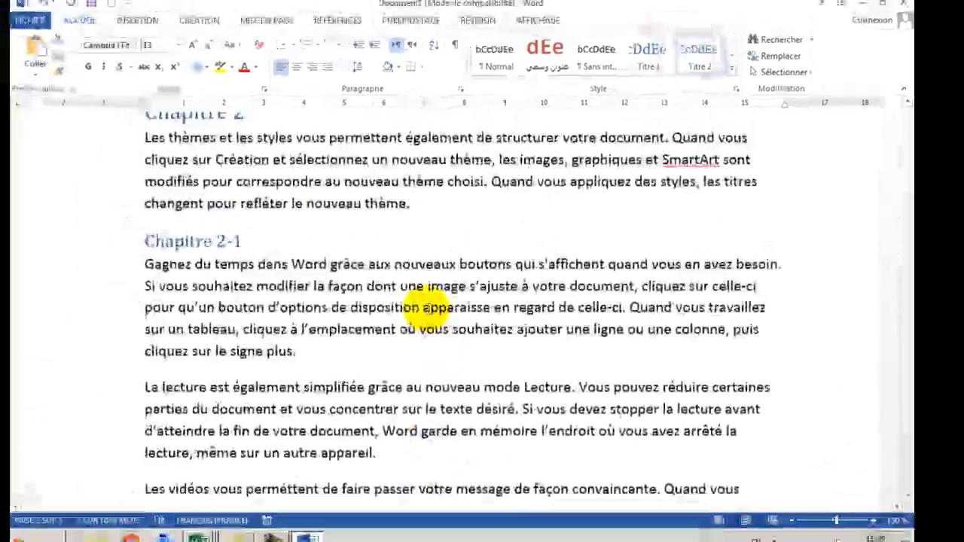
pyautogui.scroll(6, 428, 308)
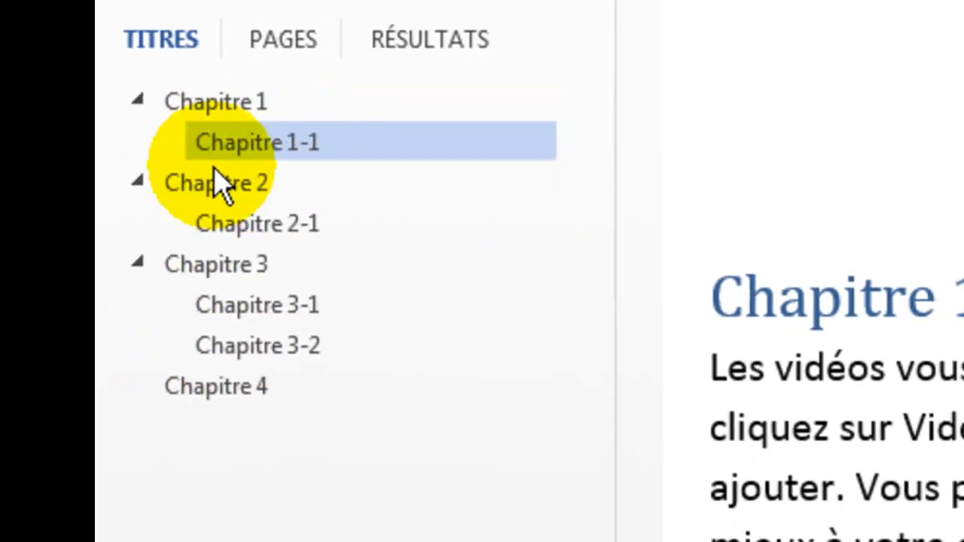
# Look through the document's page thumbnails in the Navigation pane and close the pane
pyautogui.click(283, 39)
pyautogui.scroll(-3, 401, 390)
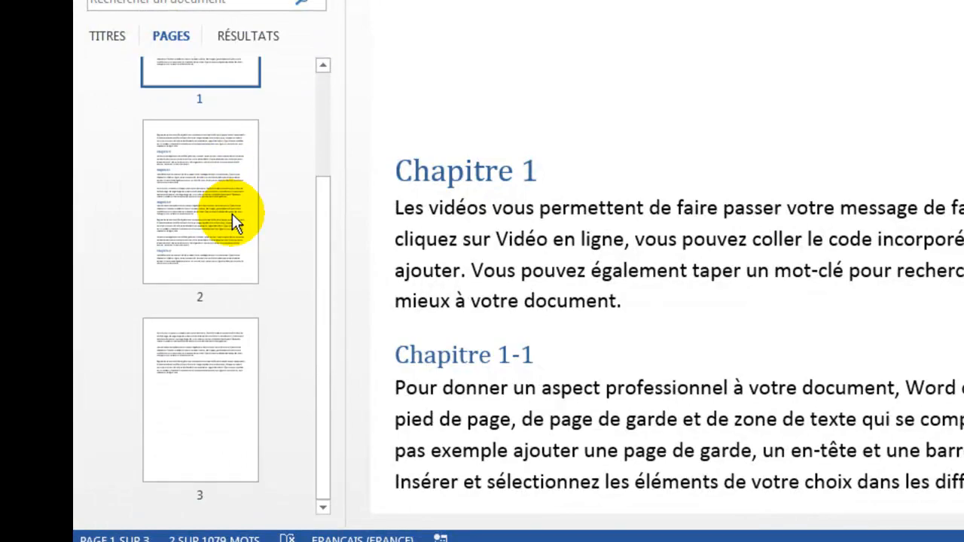
pyautogui.scroll(3, 233, 241)
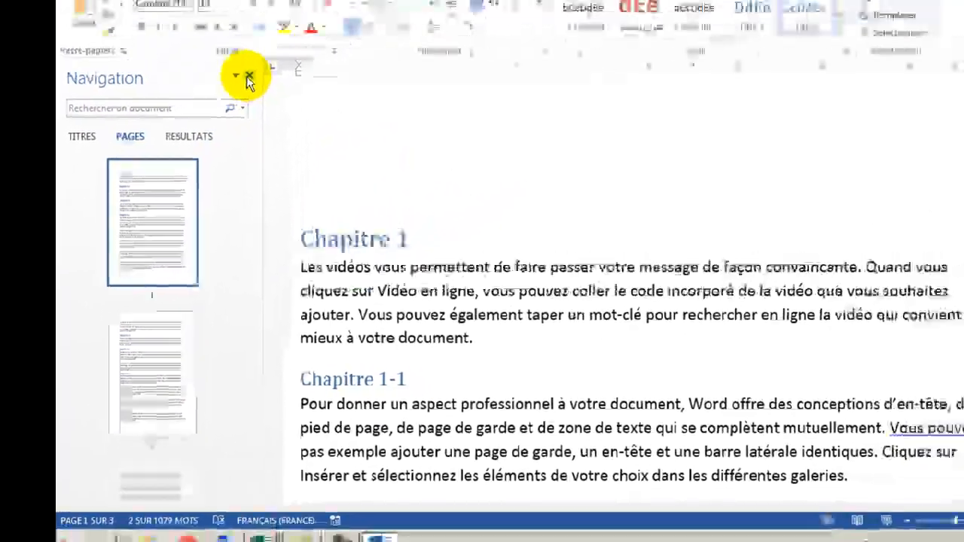
pyautogui.click(249, 79)
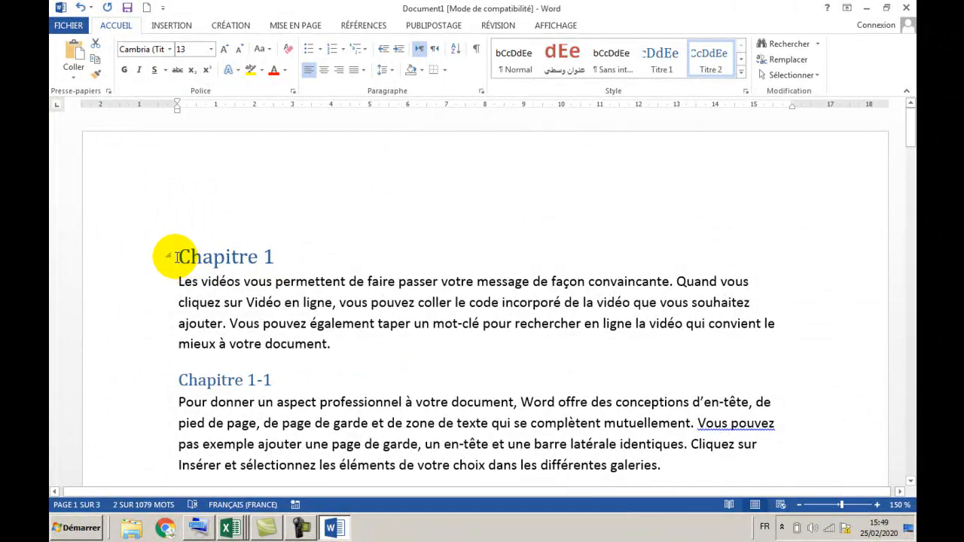
# Insert a page break before the "Chapitre 1" heading and go to the new blank first page
pyautogui.click(175, 257)
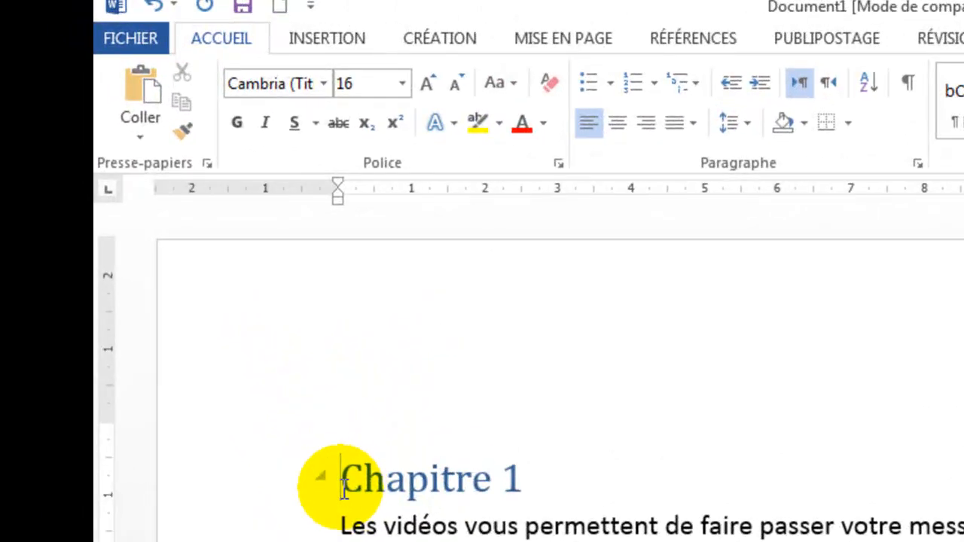
pyautogui.click(338, 39)
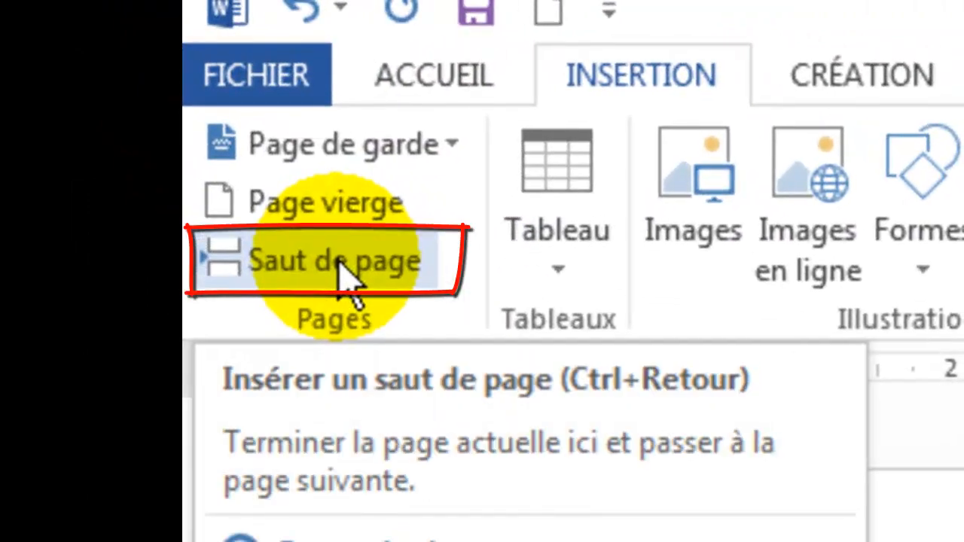
pyautogui.click(309, 240)
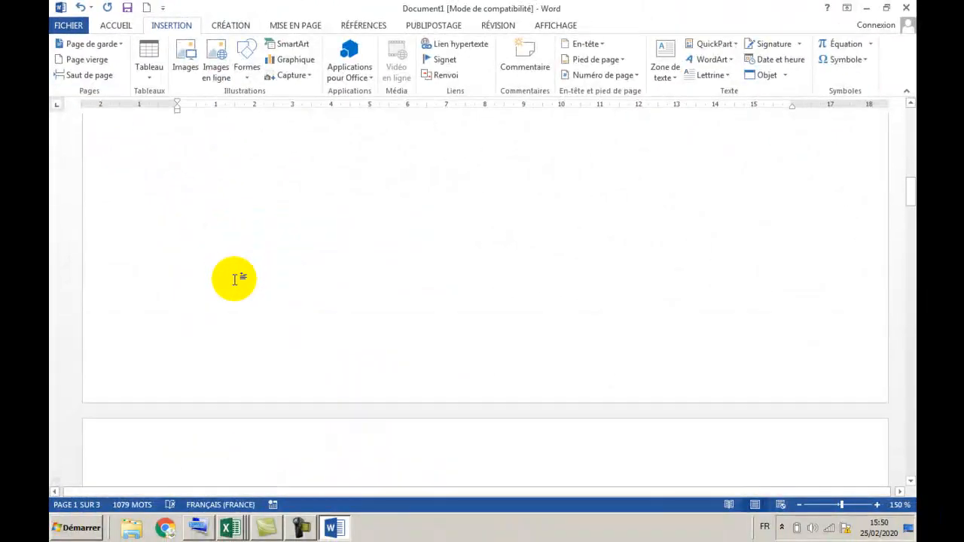
pyautogui.scroll(3, 234, 279)
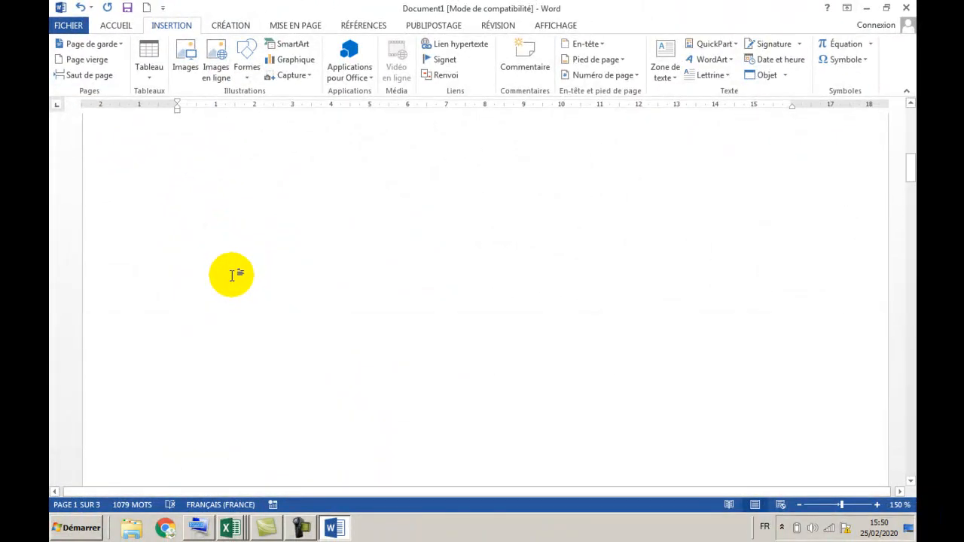
pyautogui.scroll(3, 233, 221)
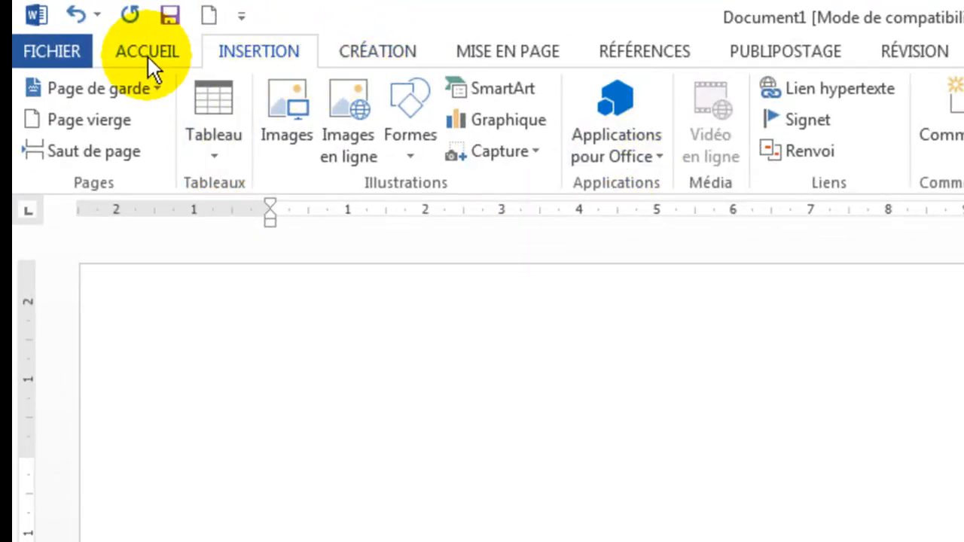
# Insert an automatic table of contents headed "Table des matières" on the blank first page
pyautogui.click(641, 49)
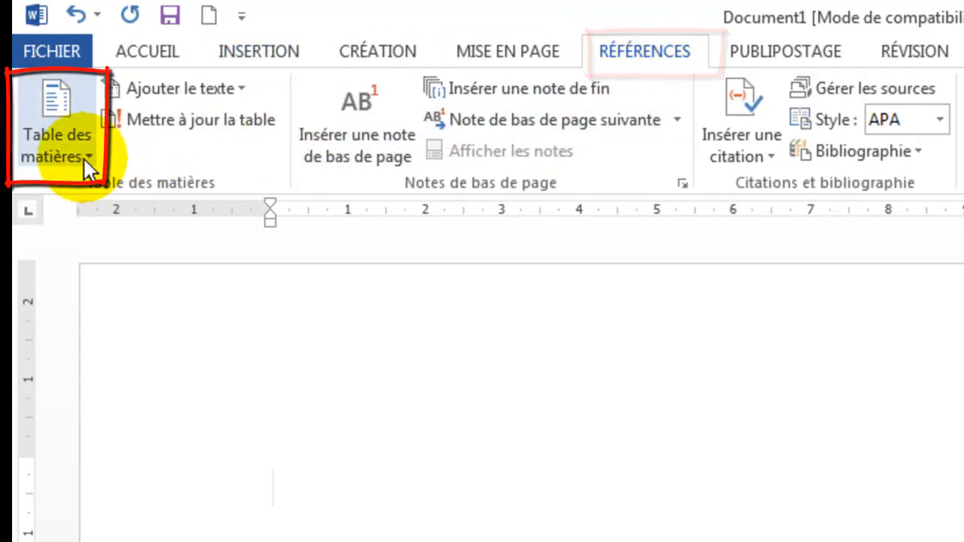
pyautogui.click(88, 153)
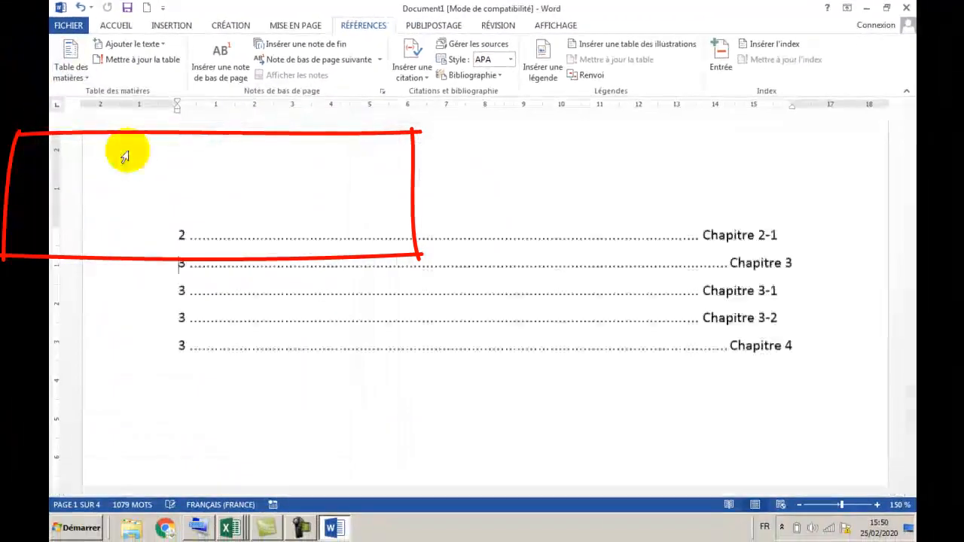
pyautogui.scroll(7, 347, 232)
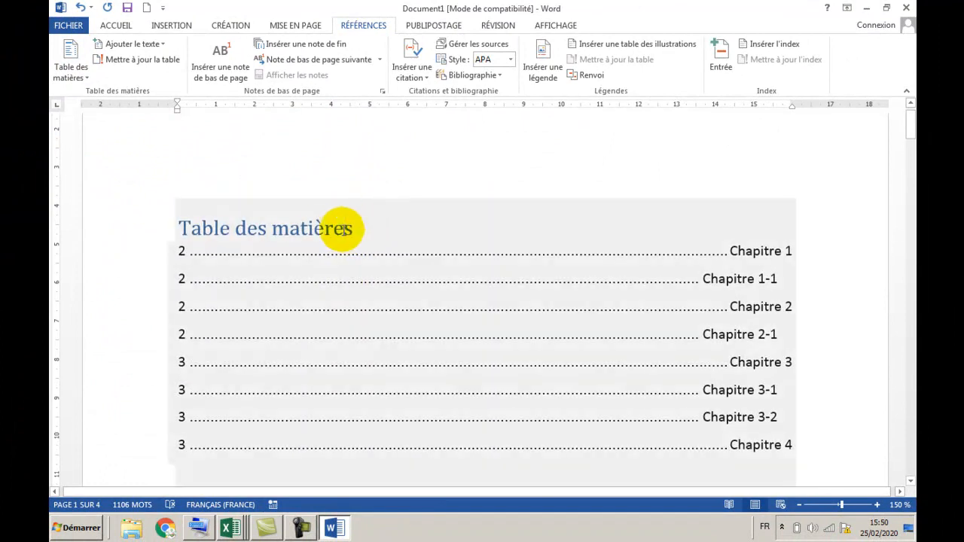
# Replace the table of contents title with "SOMMAIRE" and enlarge it to 24 pt
pyautogui.click(354, 228)
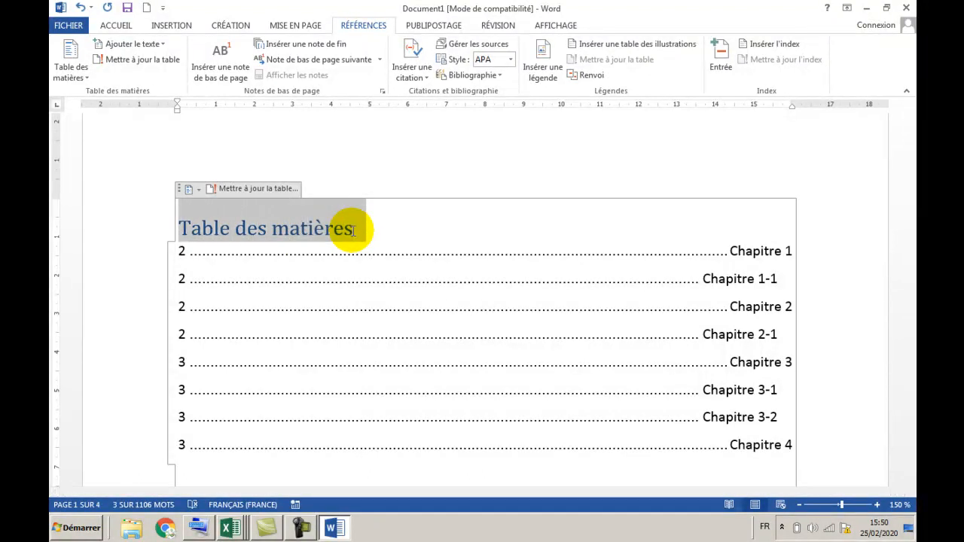
pyautogui.write('SOMMAIRE')
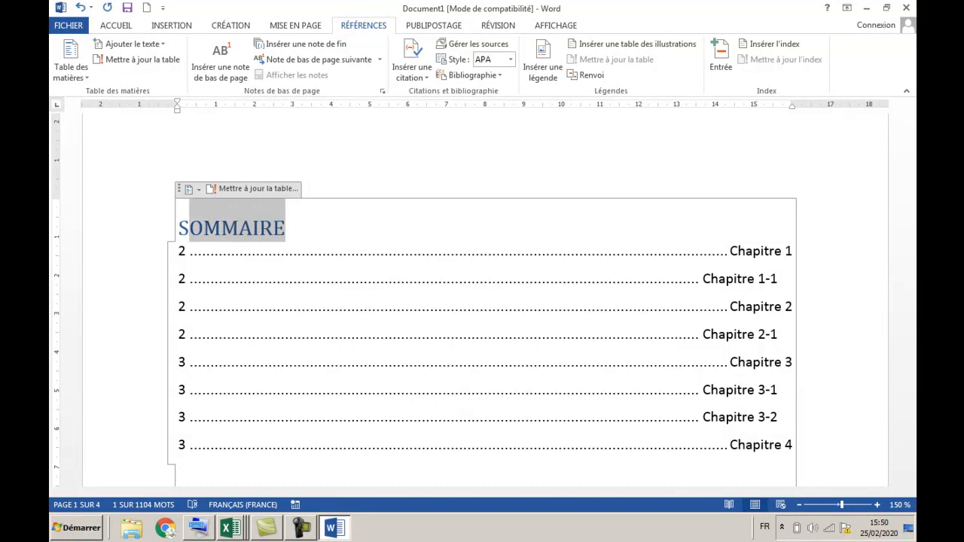
pyautogui.click(116, 25)
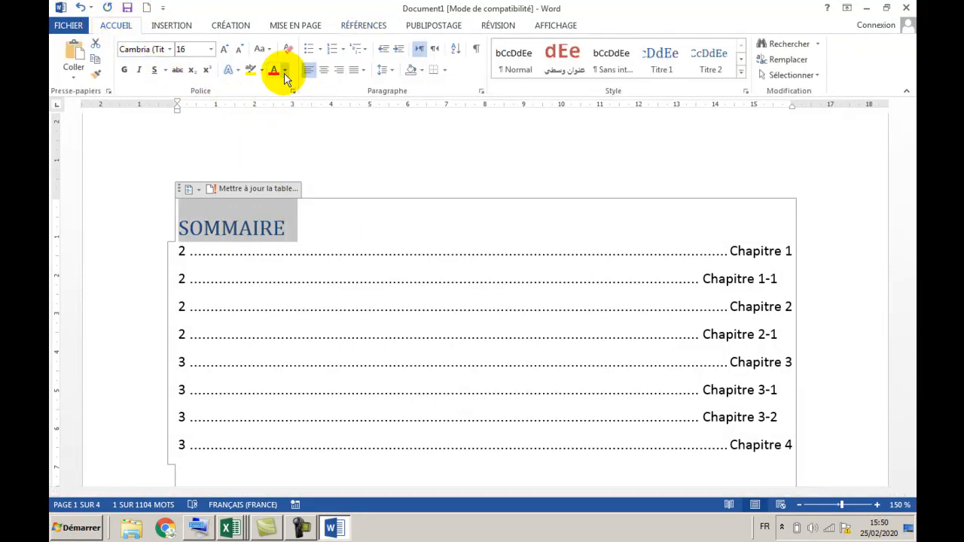
pyautogui.click(223, 49)
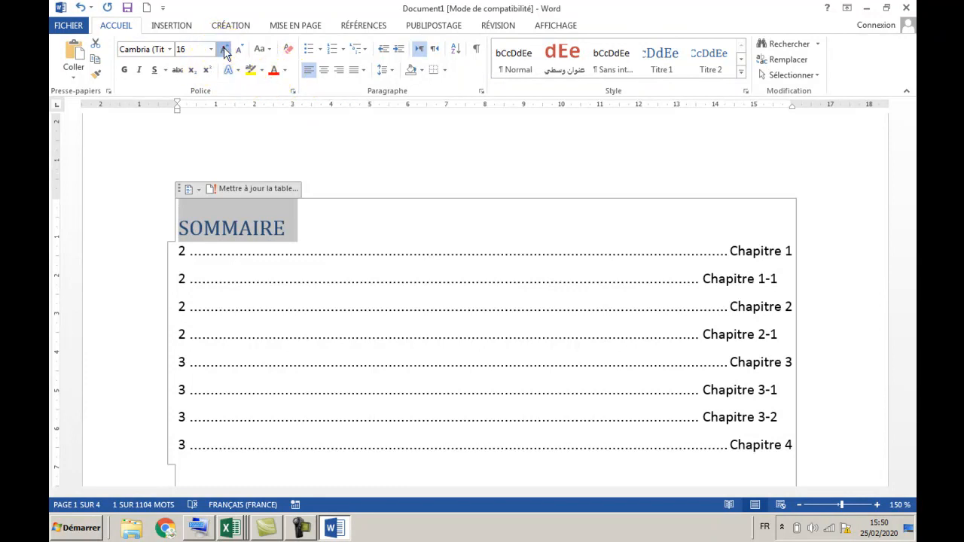
pyautogui.click(223, 49)
pyautogui.click(223, 48)
pyautogui.click(223, 49)
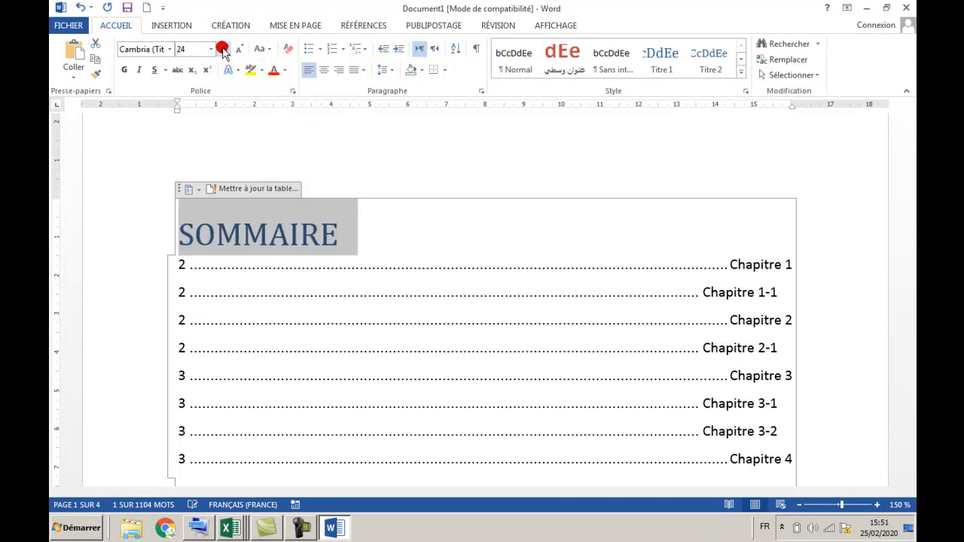
# Format the "SOMMAIRE" title in Arial, standard red, centred and bold
pyautogui.click(168, 50)
pyautogui.click(130, 131)
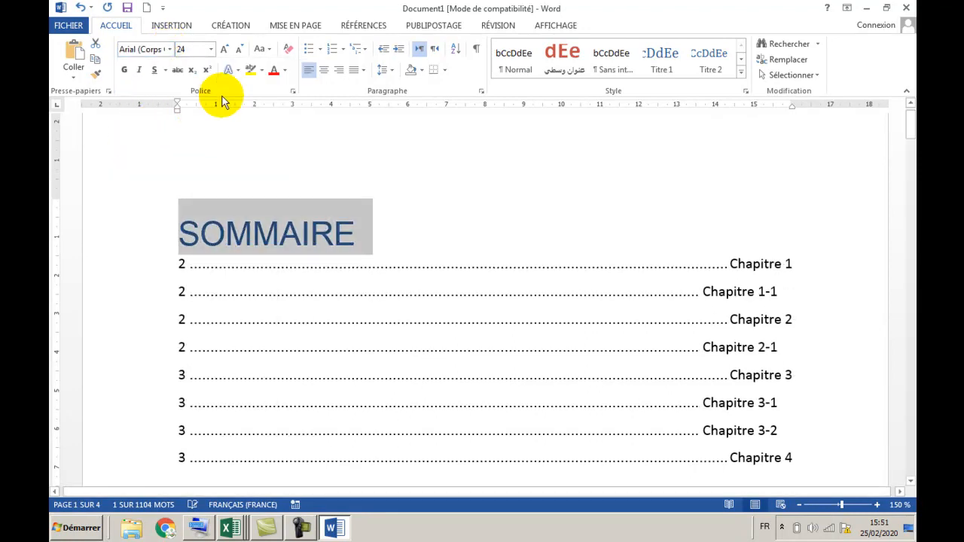
pyautogui.click(285, 70)
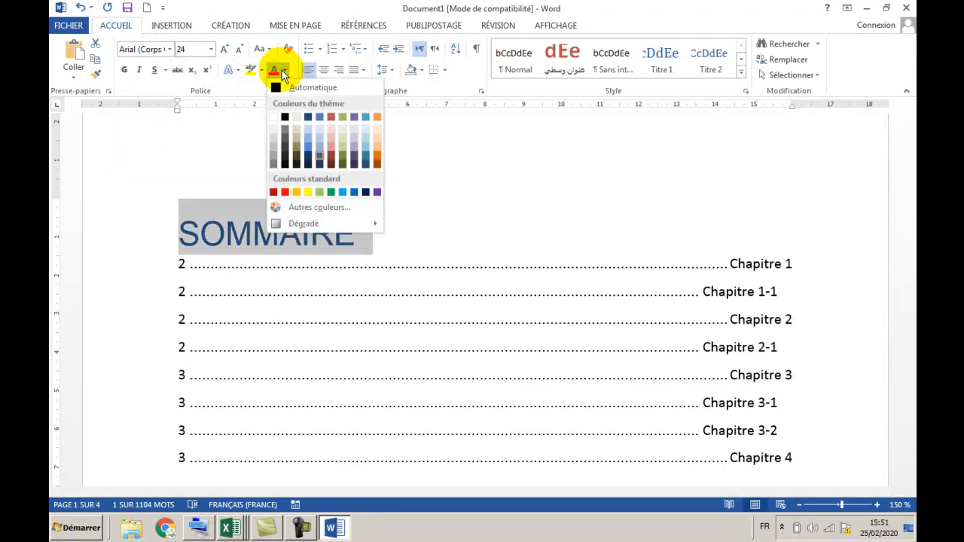
pyautogui.click(286, 193)
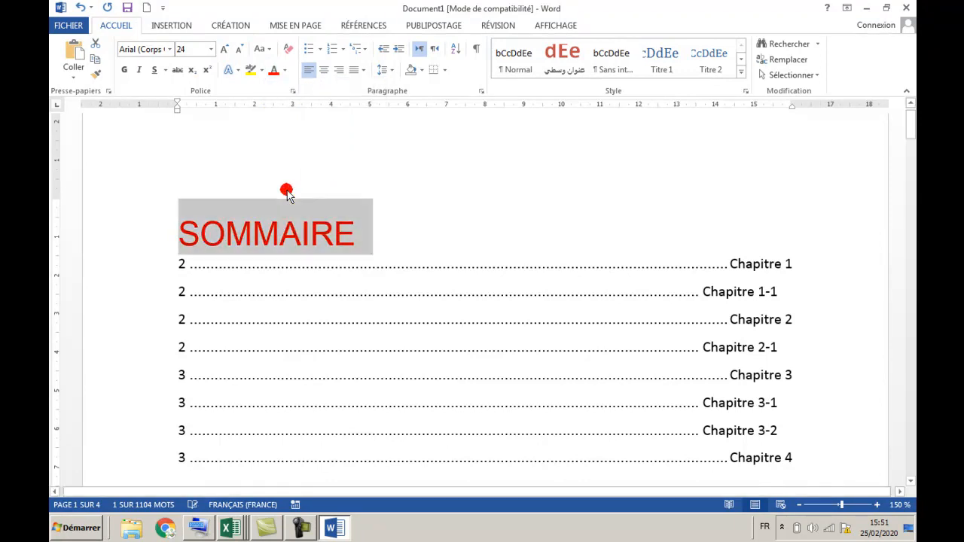
pyautogui.click(324, 69)
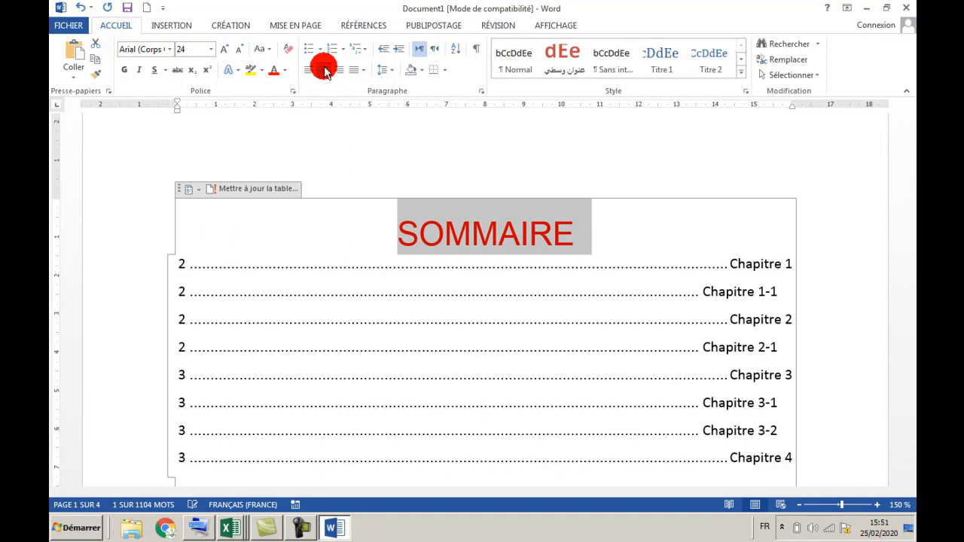
pyautogui.click(125, 69)
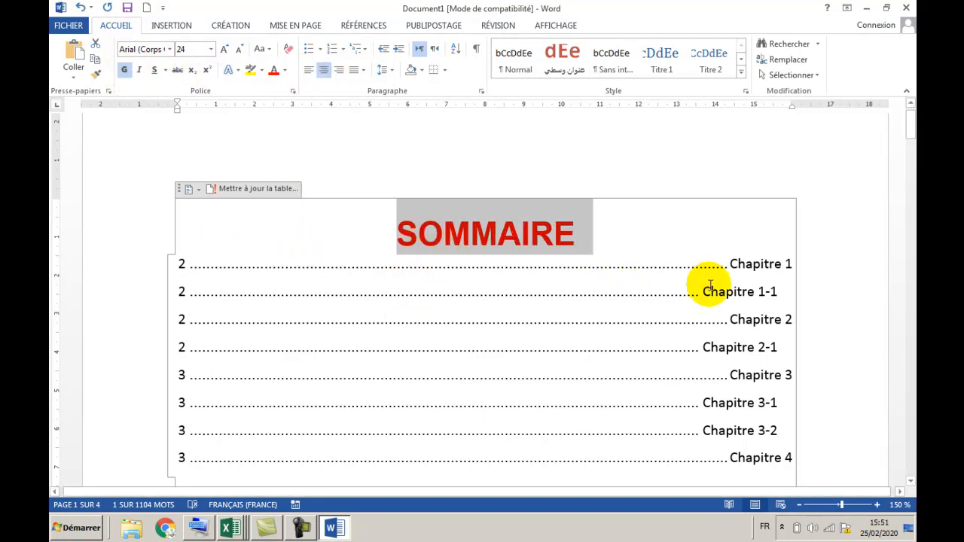
# Examine the table of contents entries and the chapter page that follows the table
pyautogui.click(809, 295)
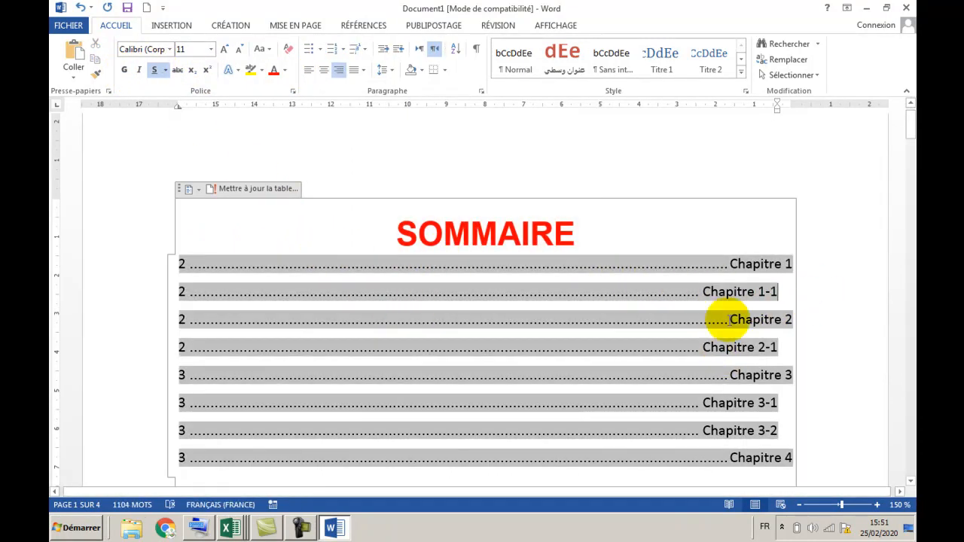
pyautogui.scroll(-2, 722, 313)
pyautogui.scroll(-3, 691, 293)
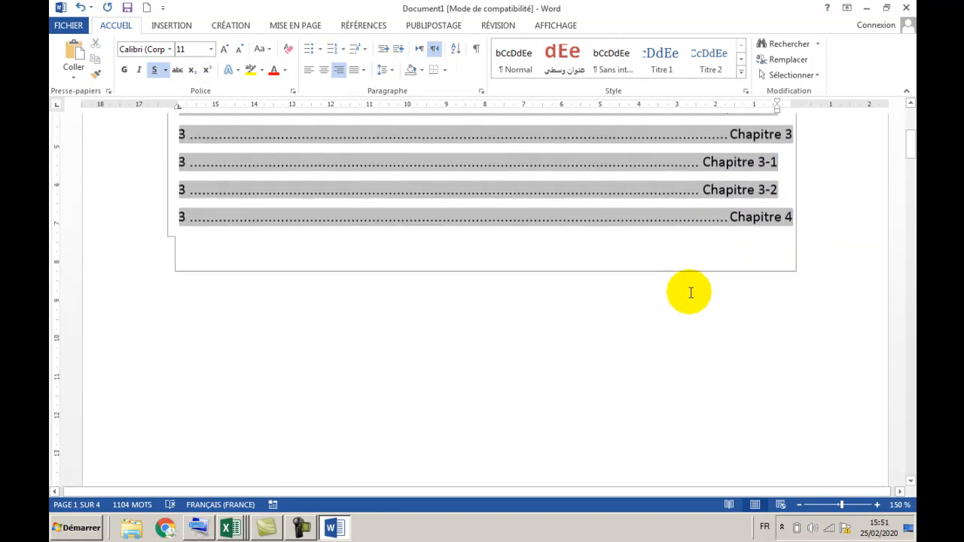
pyautogui.scroll(-7, 690, 292)
pyautogui.scroll(-9, 695, 304)
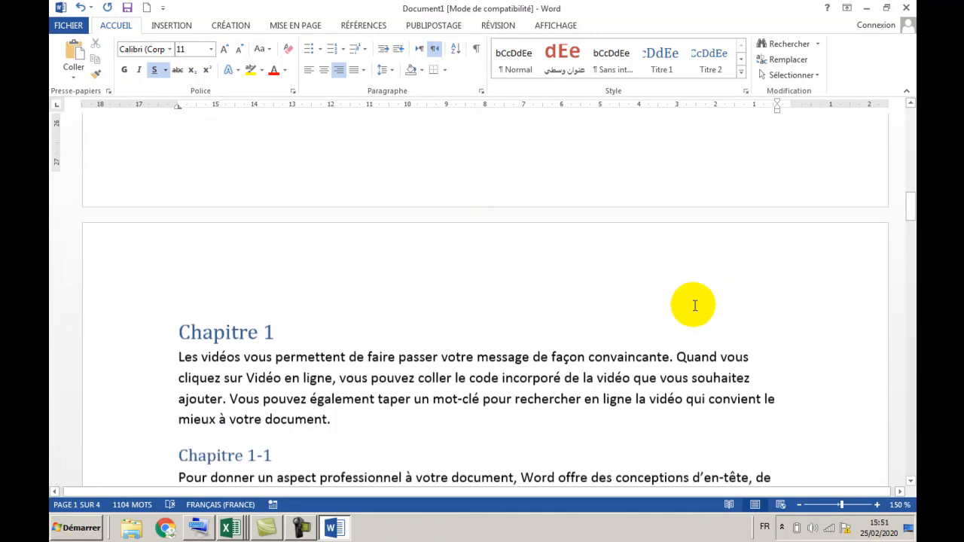
pyautogui.scroll(11, 694, 302)
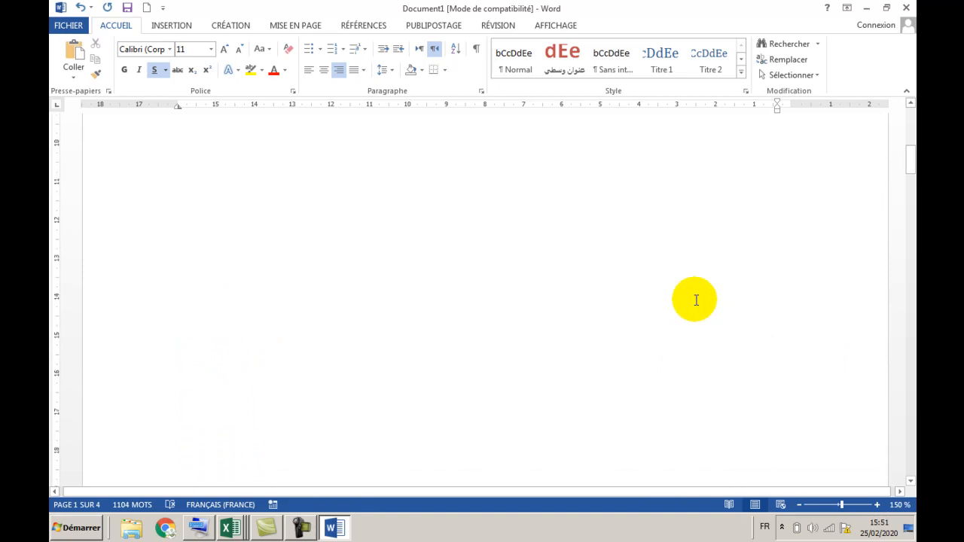
pyautogui.scroll(10, 688, 297)
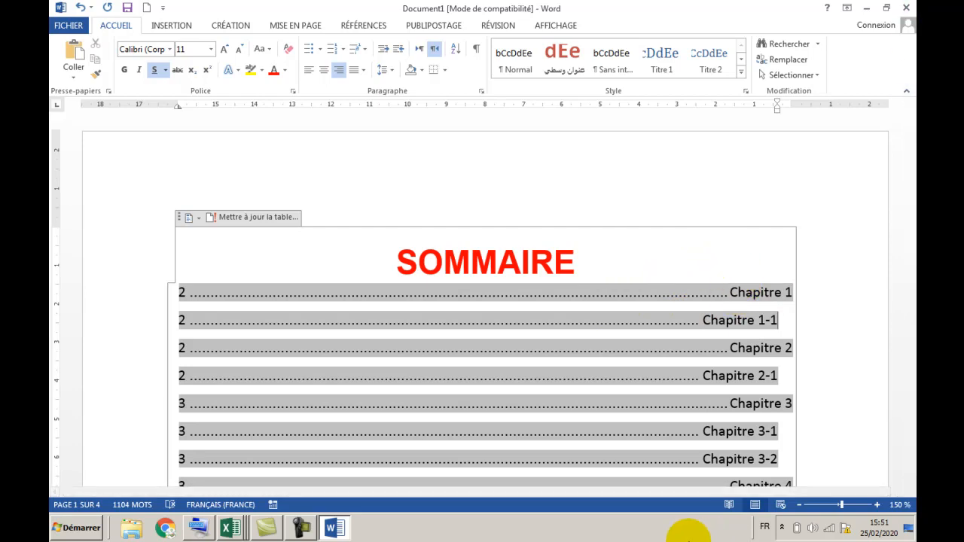
# Select the table of contents entries below the title and set them to left-to-right text direction, with centred alignment
pyautogui.click(588, 261)
pyautogui.hotkey('shift', 'Down')
pyautogui.hotkey('shift', 'Down')
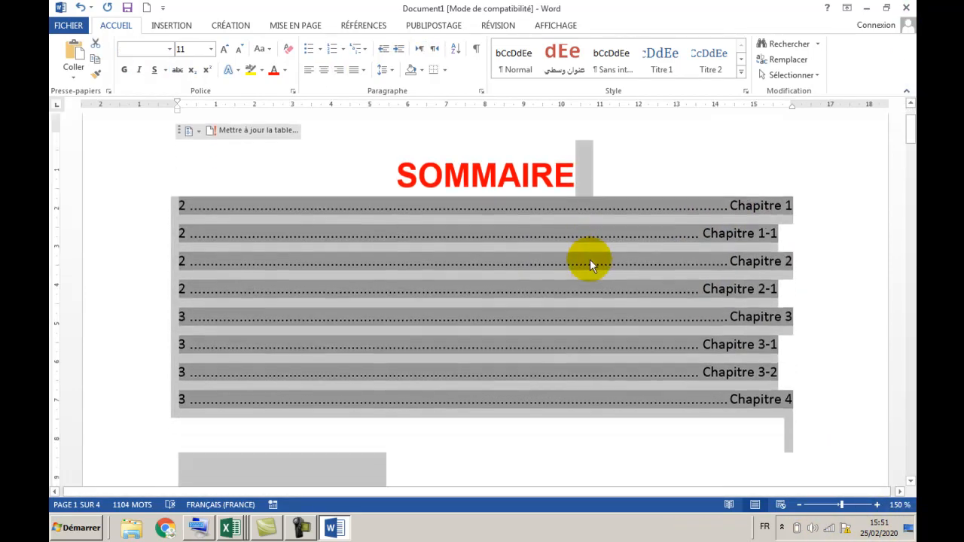
pyautogui.hotkey('shift', 'Up')
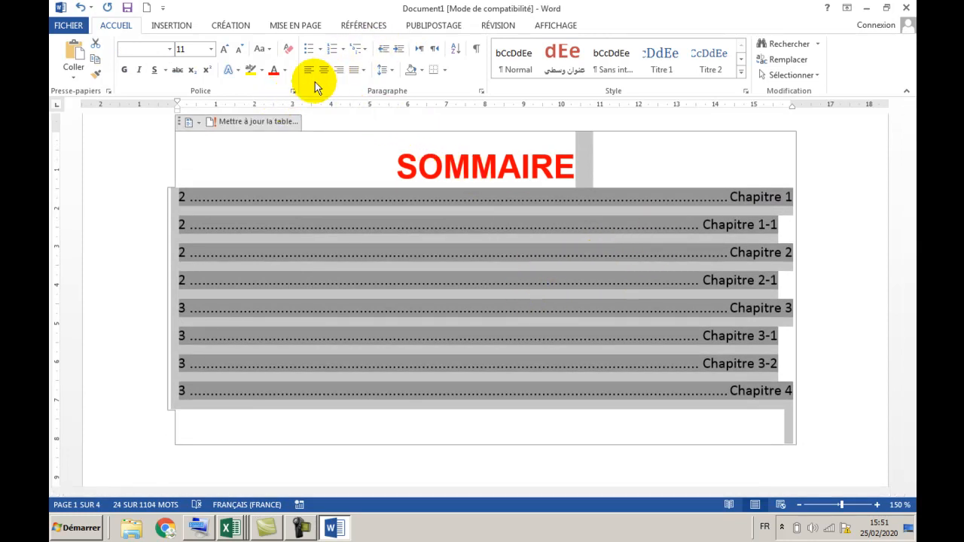
pyautogui.click(420, 52)
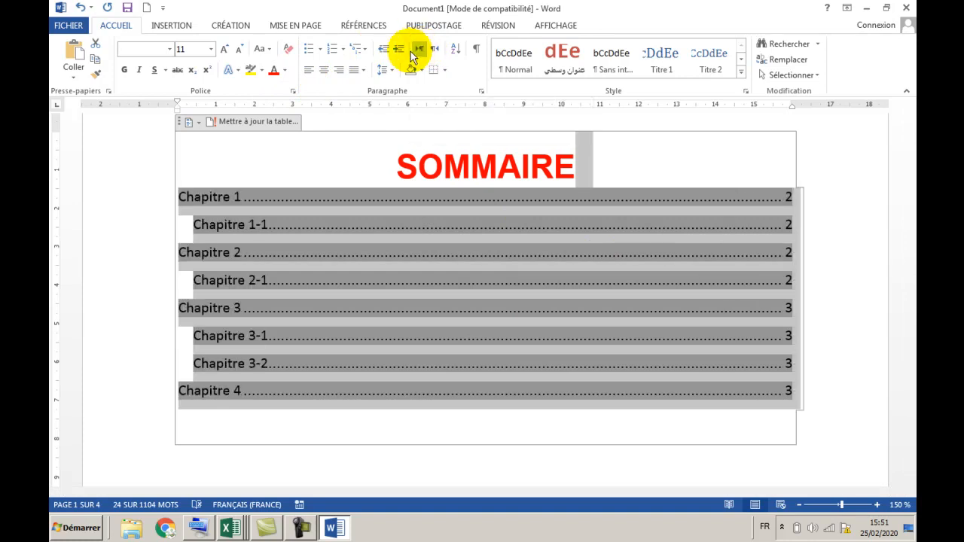
pyautogui.click(309, 70)
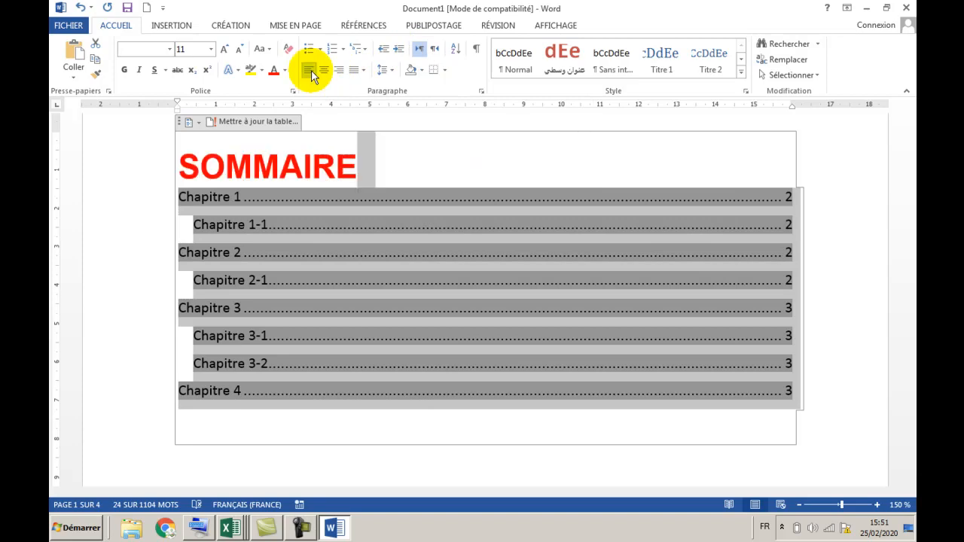
pyautogui.click(324, 70)
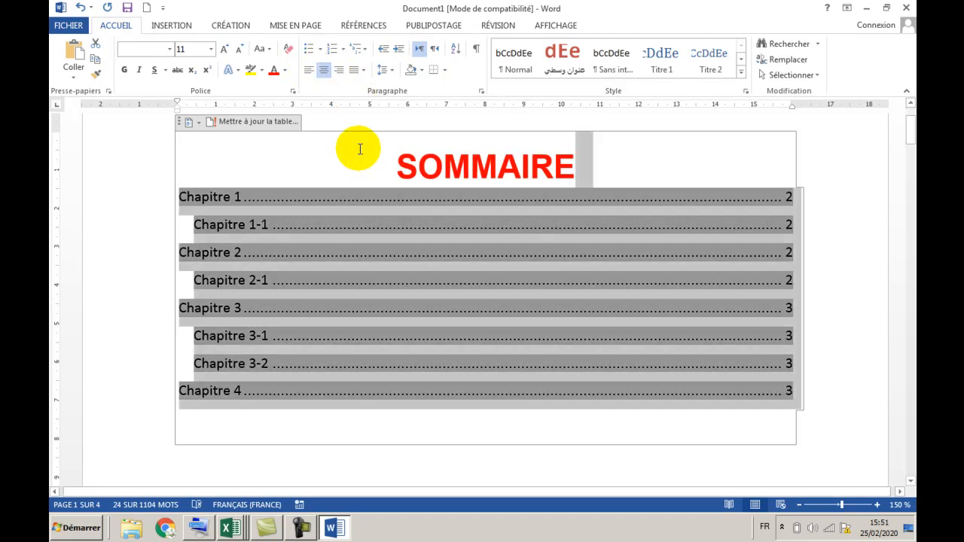
# Deselect the table and review the order of its chapter entries and page numbers
pyautogui.click(354, 148)
pyautogui.scroll(-2, 456, 254)
pyautogui.scroll(3, 452, 249)
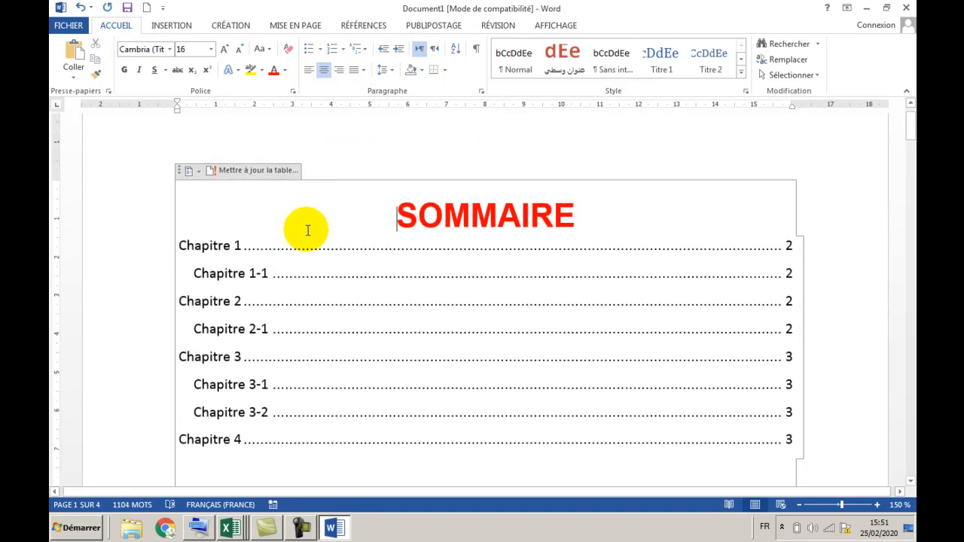
pyautogui.scroll(-4, 402, 301)
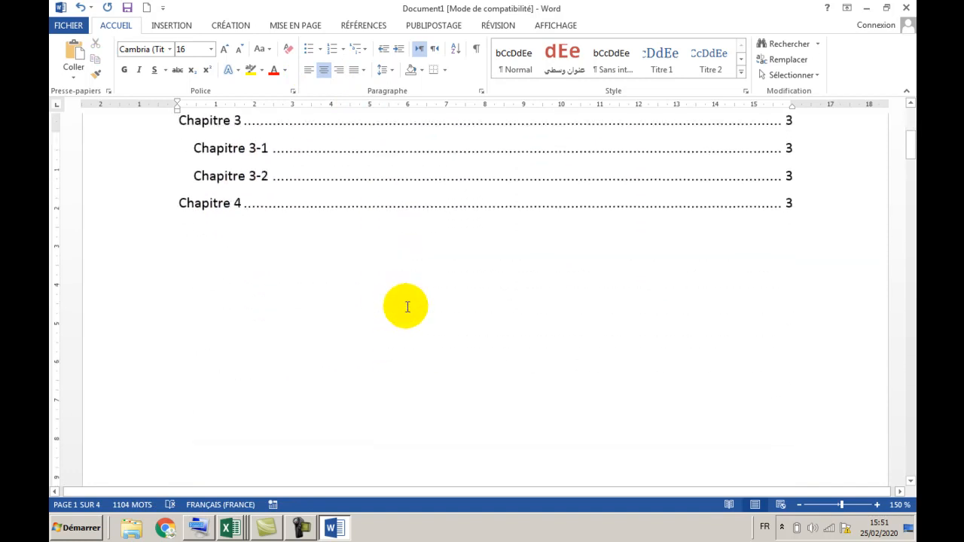
pyautogui.scroll(4, 407, 306)
pyautogui.scroll(-1, 415, 344)
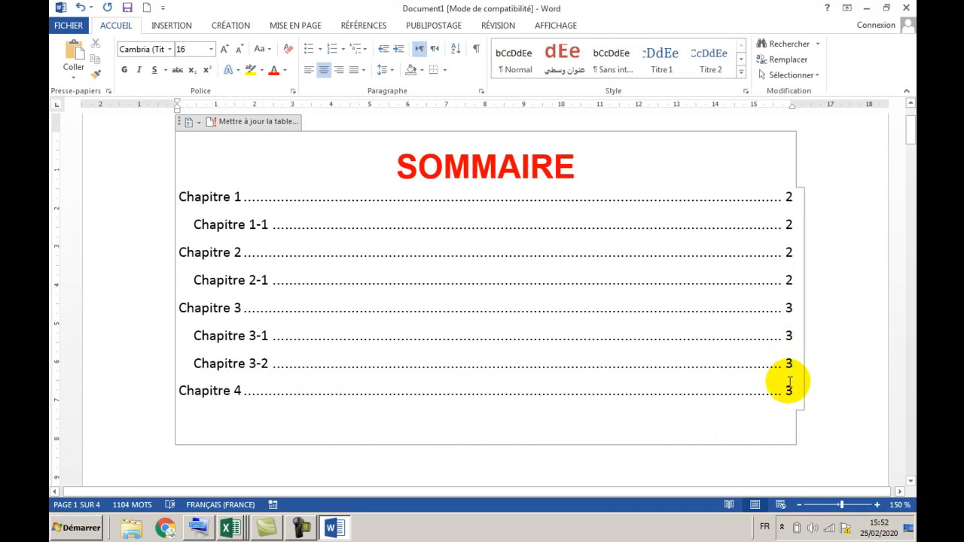
# Follow the Chapitre 4 link from its page number in the table of contents
pyautogui.press('ctrl')
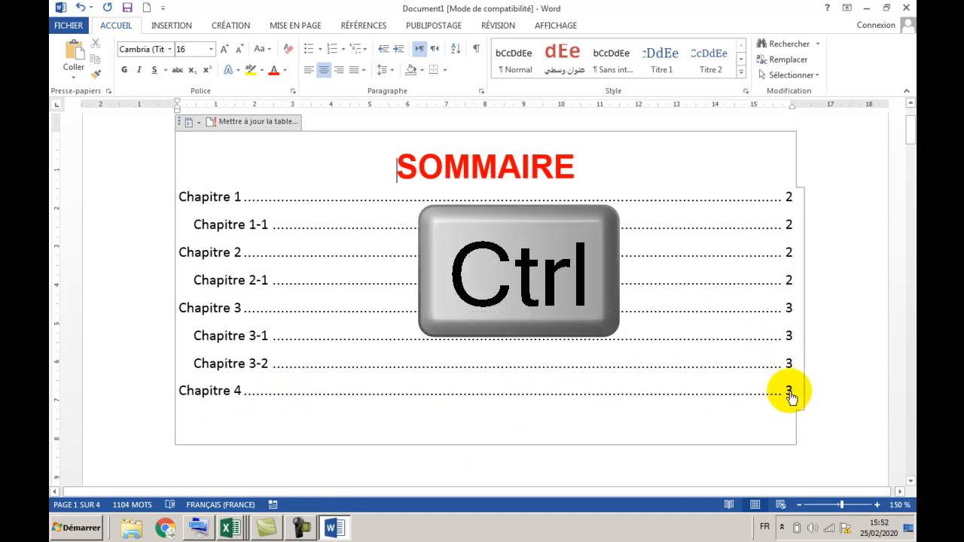
pyautogui.keyDown('ctrl'); pyautogui.click(790, 392); pyautogui.keyUp('ctrl')
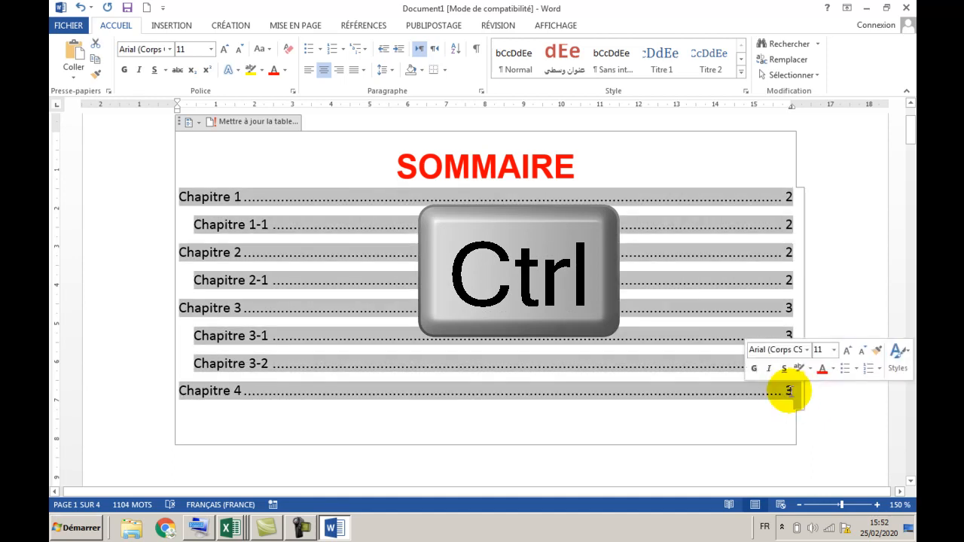
pyautogui.doubleClick(790, 392)
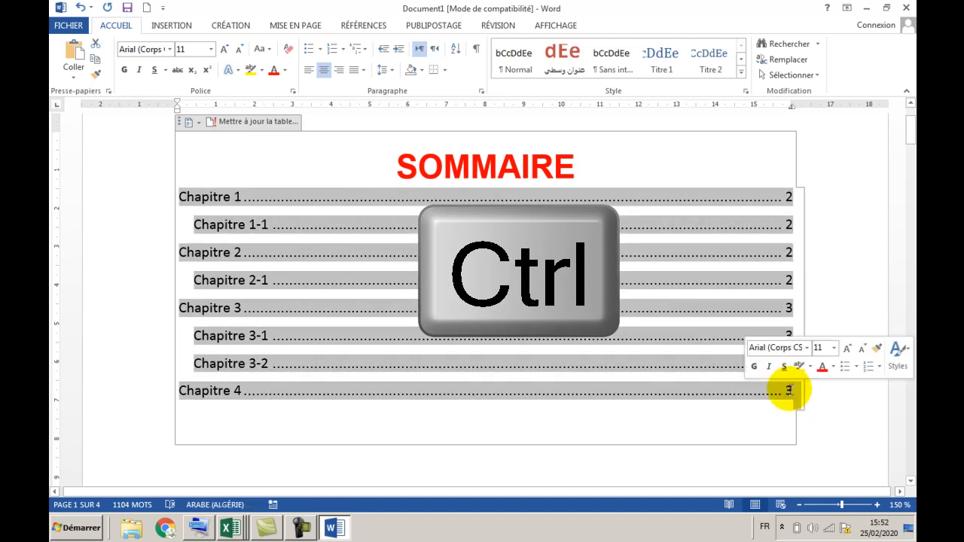
pyautogui.keyDown('ctrl'); pyautogui.click(788, 393); pyautogui.keyUp('ctrl')
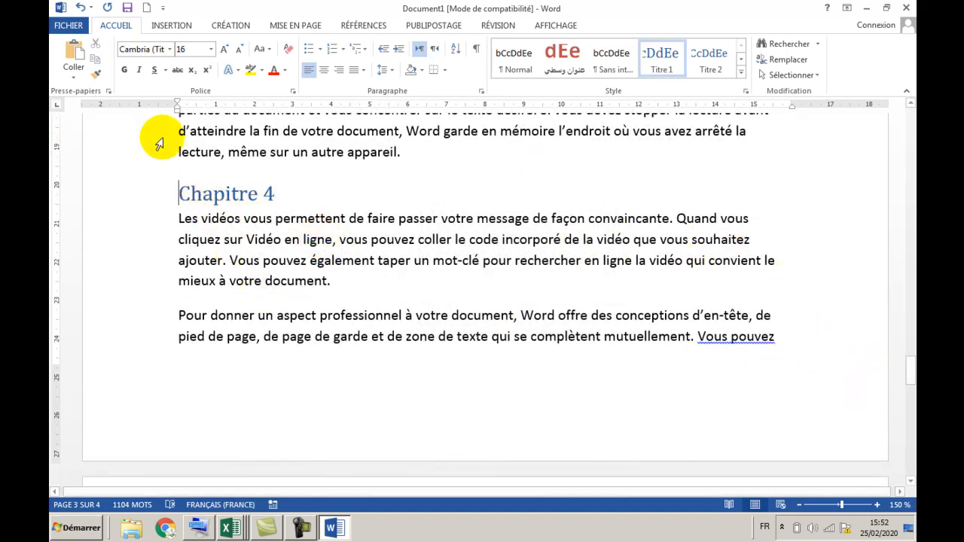
# Show the document's headings in the Navigation pane, go to Chapitre 1 and close the pane
pyautogui.click(75, 504)
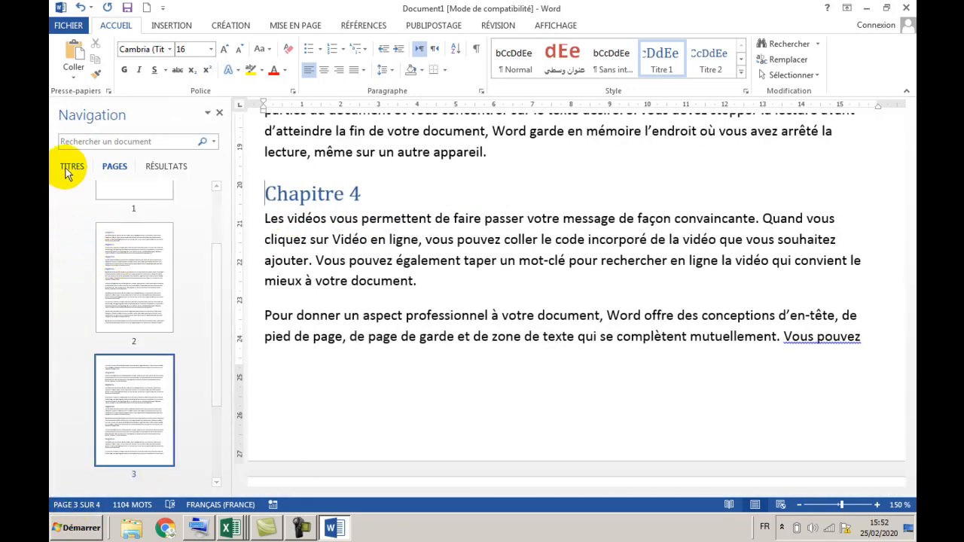
pyautogui.click(72, 167)
pyautogui.click(88, 201)
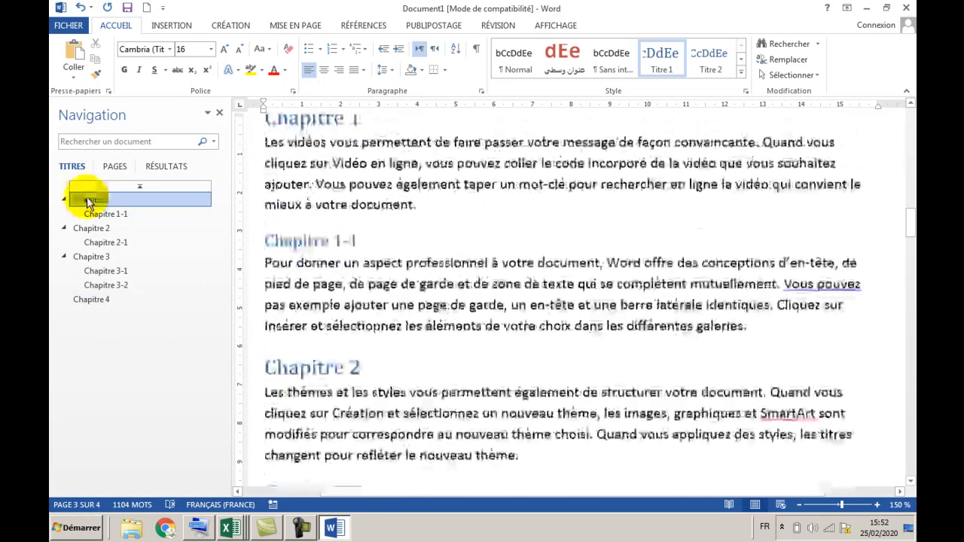
pyautogui.click(218, 112)
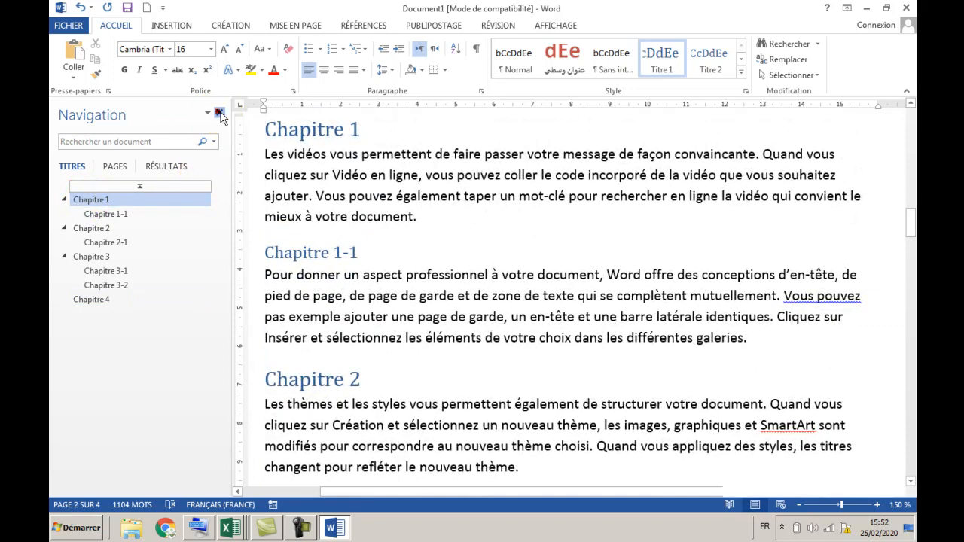
# Insert the line "Chapitre 2-2" above the paragraph beginning "La lecture est également simplifiée" in Chapitre 2-1
pyautogui.scroll(8, 301, 218)
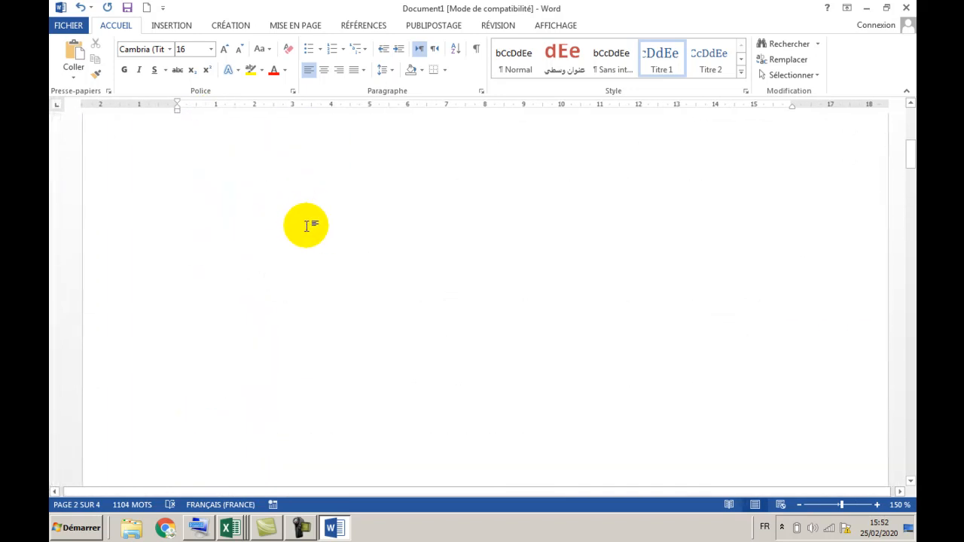
pyautogui.scroll(5, 309, 233)
pyautogui.scroll(-3, 311, 239)
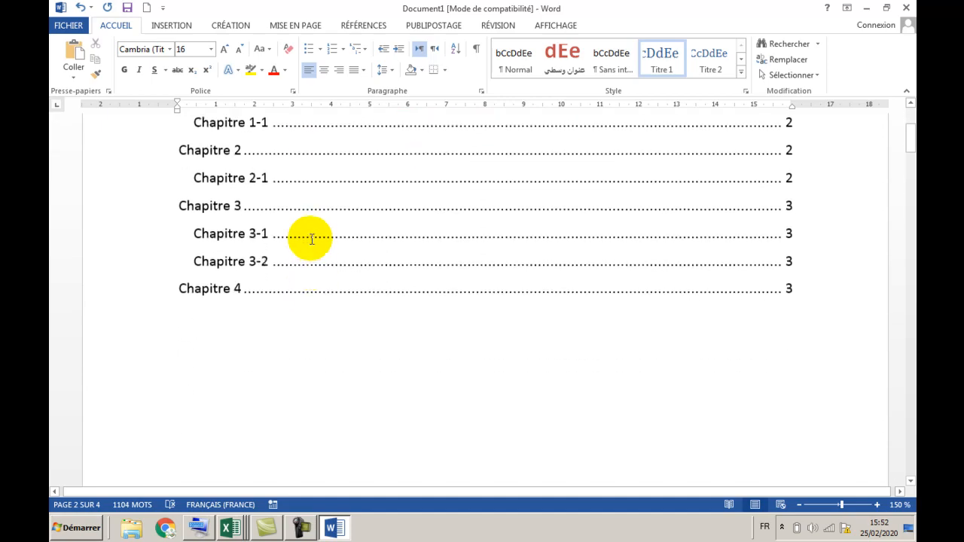
pyautogui.scroll(-6, 311, 239)
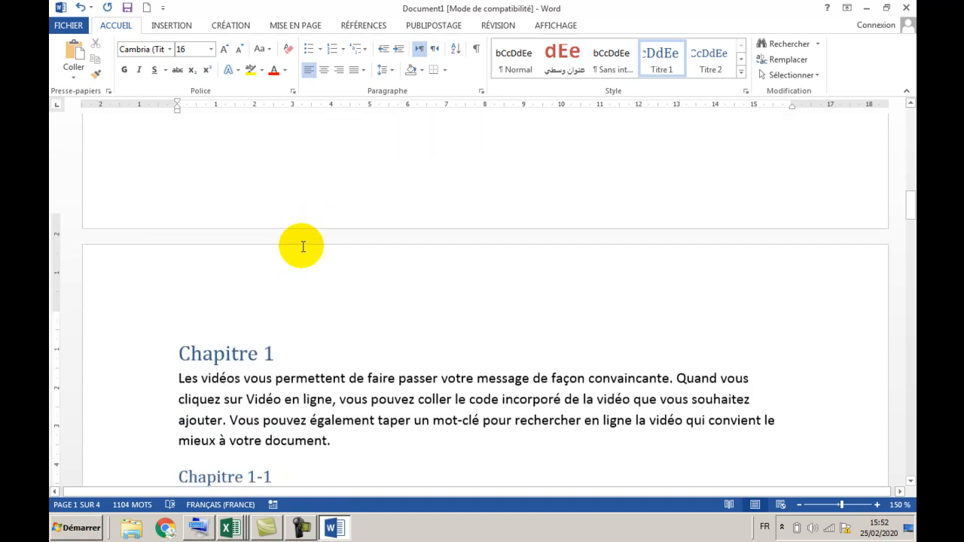
pyautogui.scroll(-5, 303, 246)
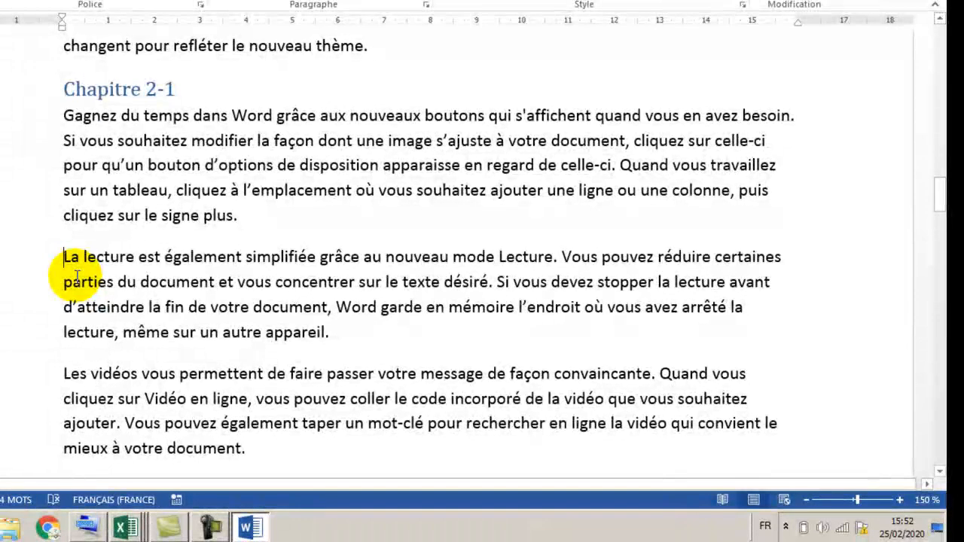
pyautogui.write('Ch')
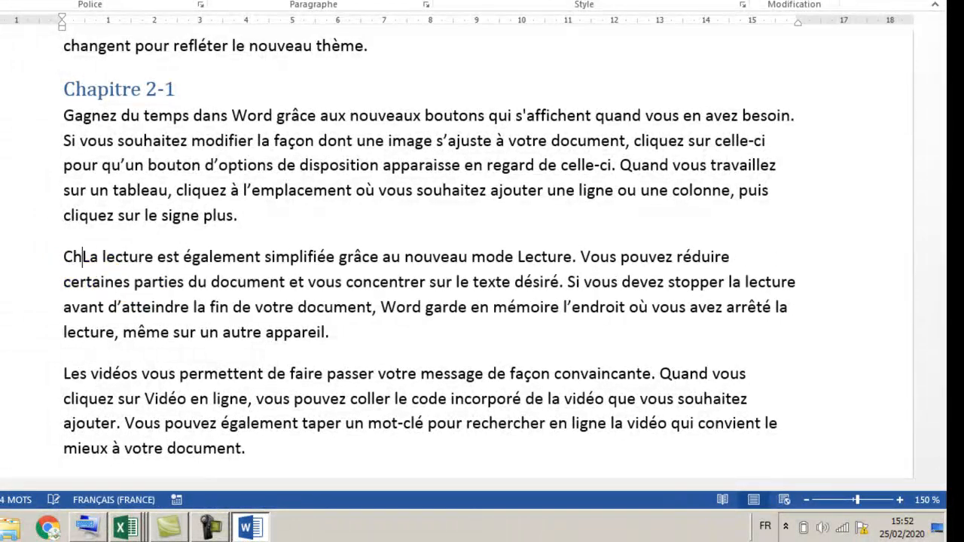
pyautogui.write('apitre ')
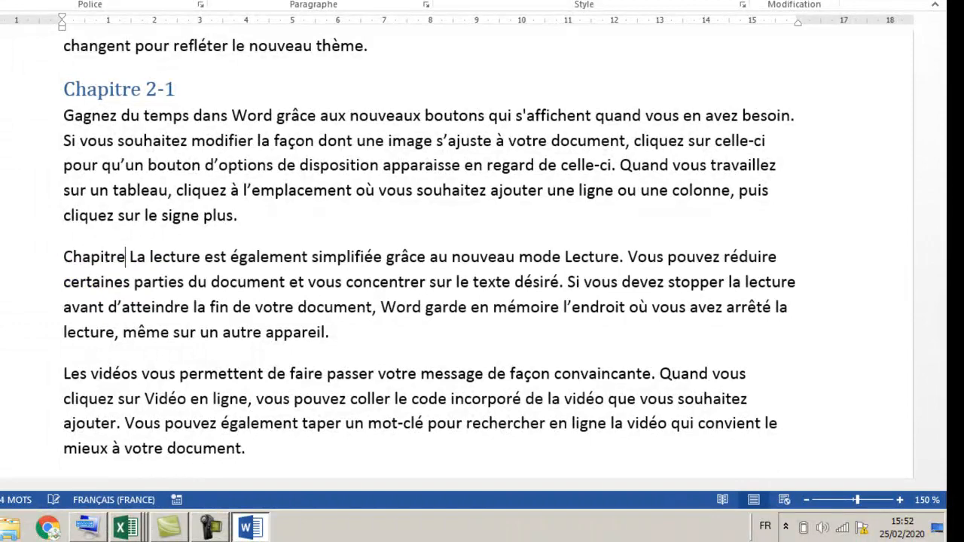
pyautogui.write('2-')
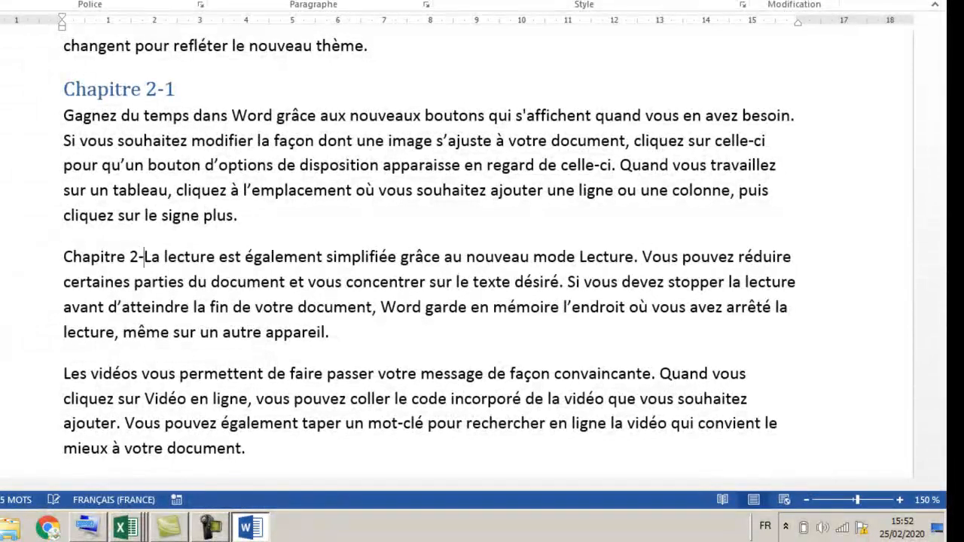
pyautogui.write('2')
pyautogui.press('Return')
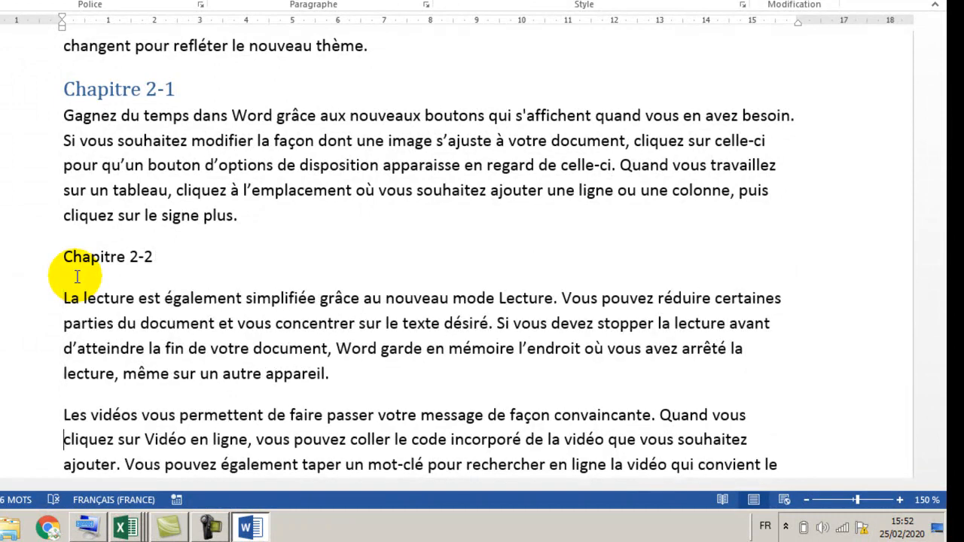
# Insert the line "Chapitre 2-3" above the following paragraph beginning "Les vidéos vous permettent"
pyautogui.press('Up')
pyautogui.write('Cha')
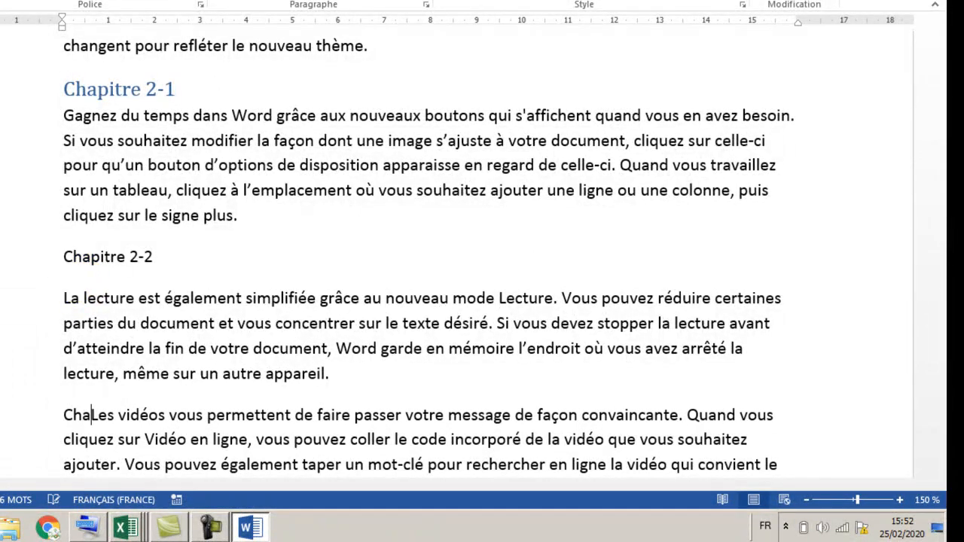
pyautogui.write('pitre ')
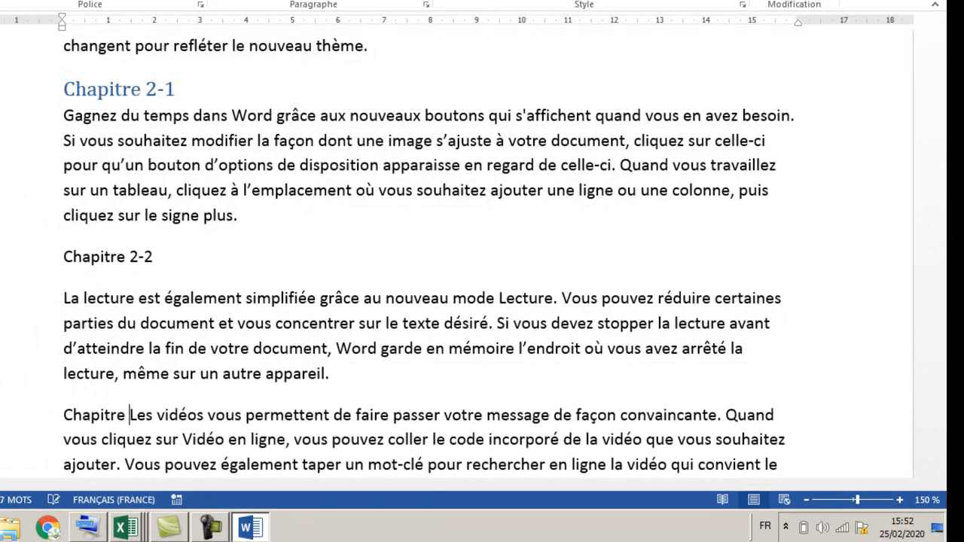
pyautogui.write('2')
pyautogui.write('-3')
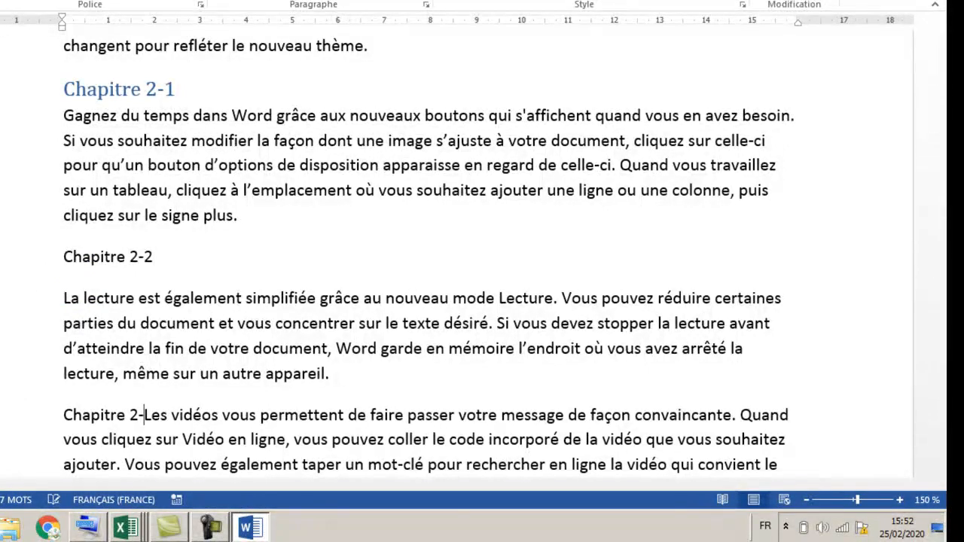
pyautogui.press('Return')
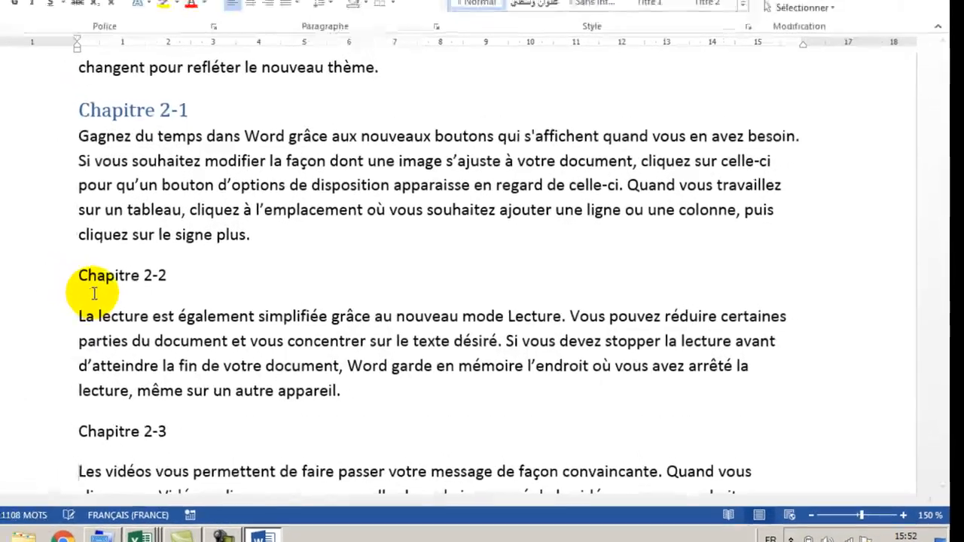
# Apply the Titre 2 style to the new "Chapitre 2-2" and "Chapitre 2-3" lines
pyautogui.click(119, 326)
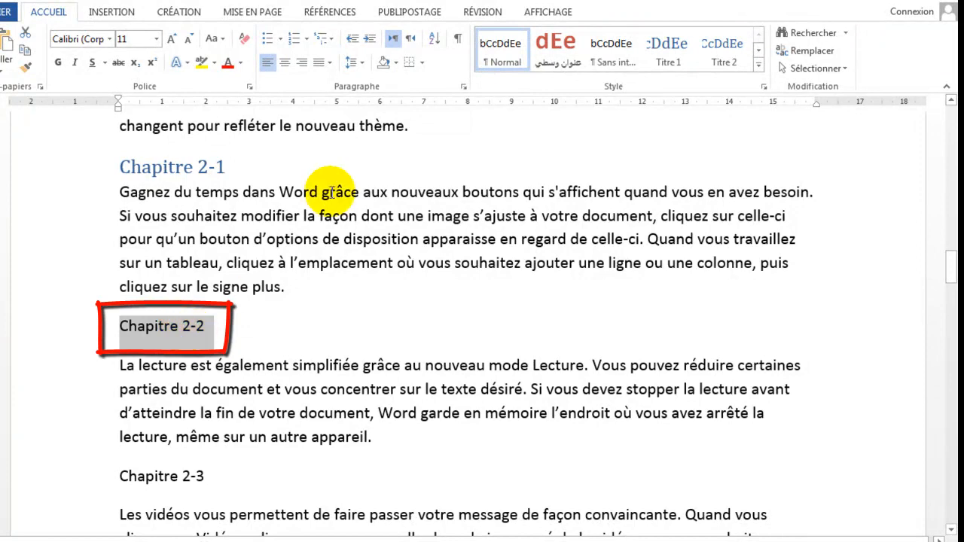
pyautogui.click(722, 46)
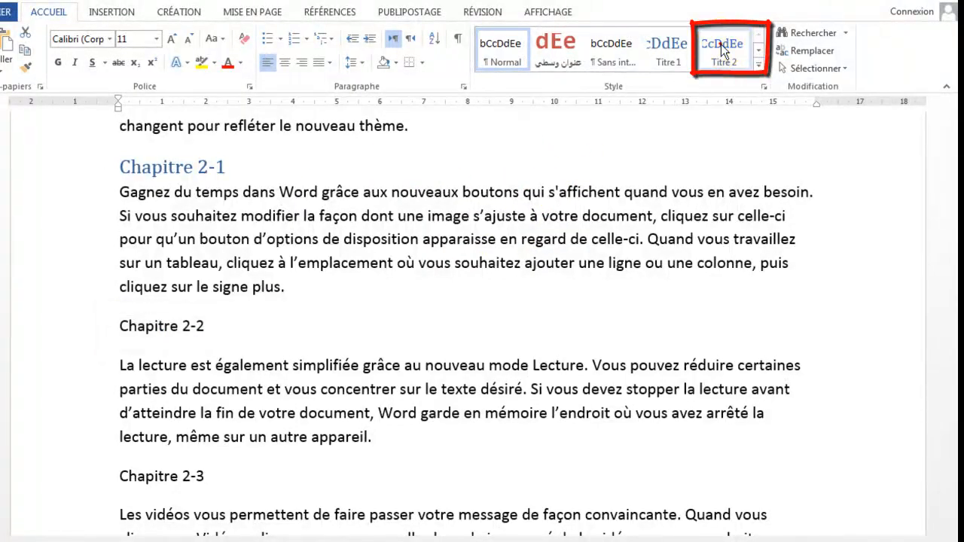
pyautogui.click(120, 464)
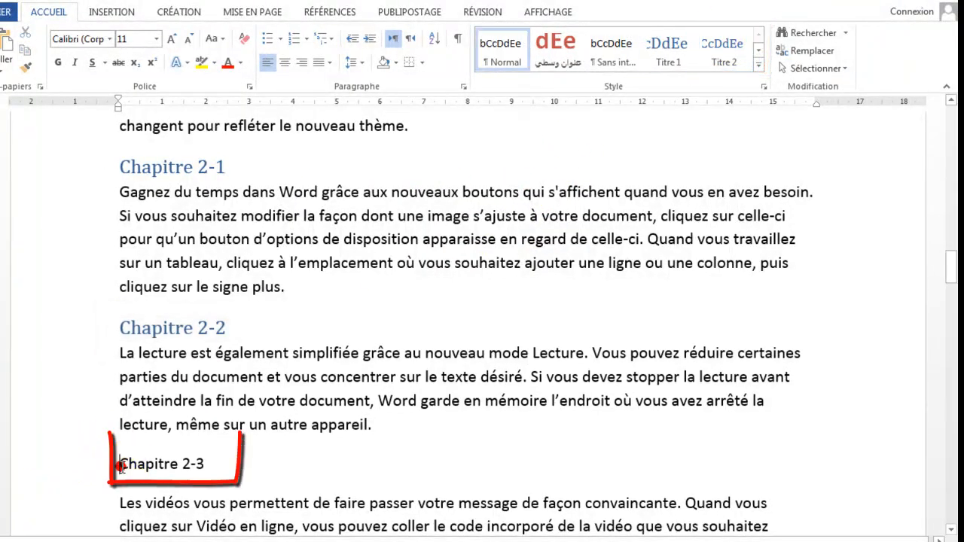
pyautogui.hotkey('shift', 'Right')
pyautogui.hotkey('shift', 'Right')
pyautogui.hotkey('shift', 'Right')
pyautogui.hotkey('shift', 'Right')
pyautogui.hotkey('shift', 'Right')
pyautogui.hotkey('shift', 'Right')
pyautogui.hotkey('shift', 'Right')
pyautogui.hotkey('shift', 'Right')
pyautogui.hotkey('shift', 'Right')
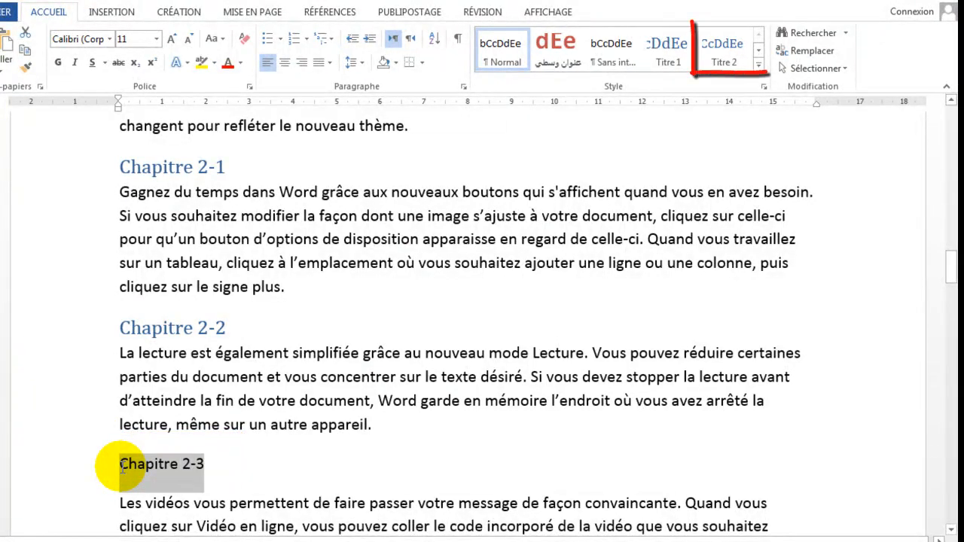
pyautogui.click(719, 47)
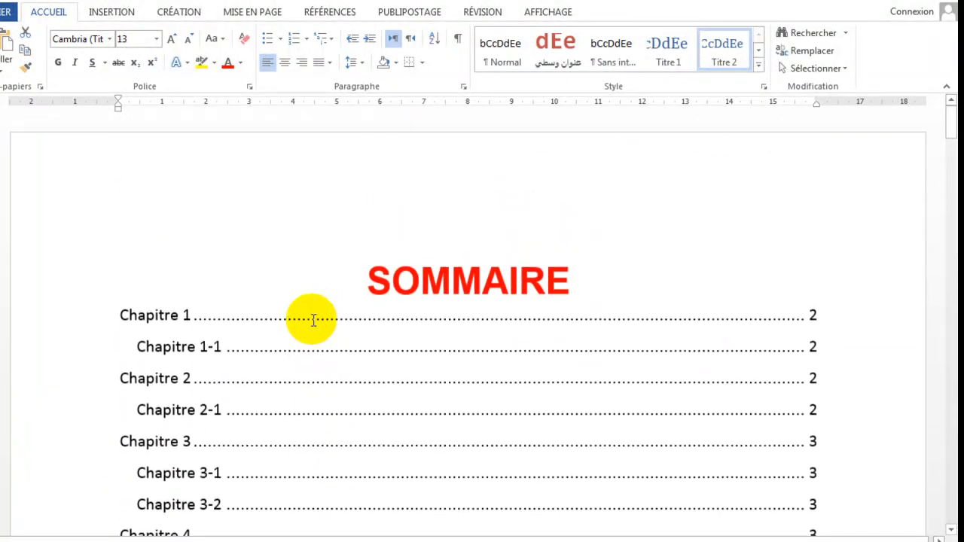
# Update the table of contents with the option Mettre à jour toute la table
pyautogui.click(313, 319)
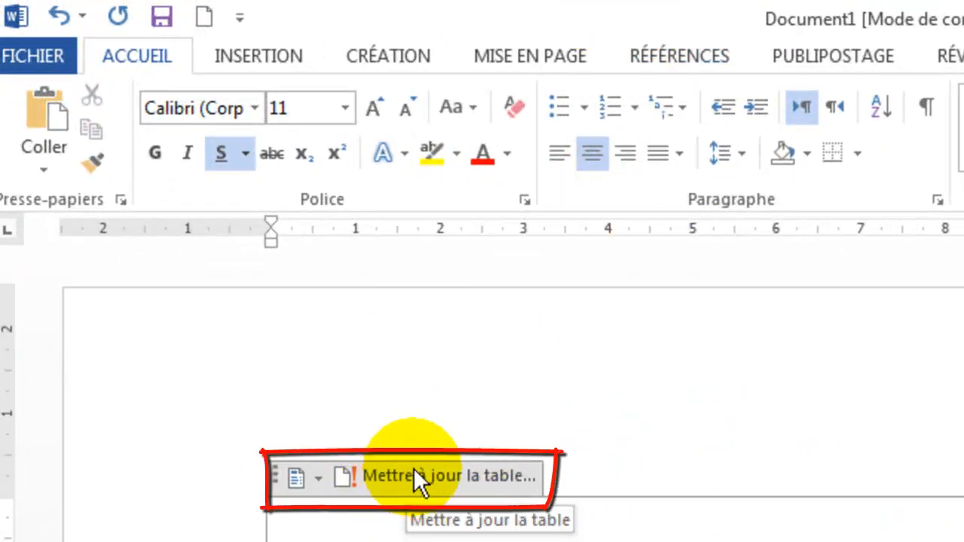
pyautogui.click(664, 47)
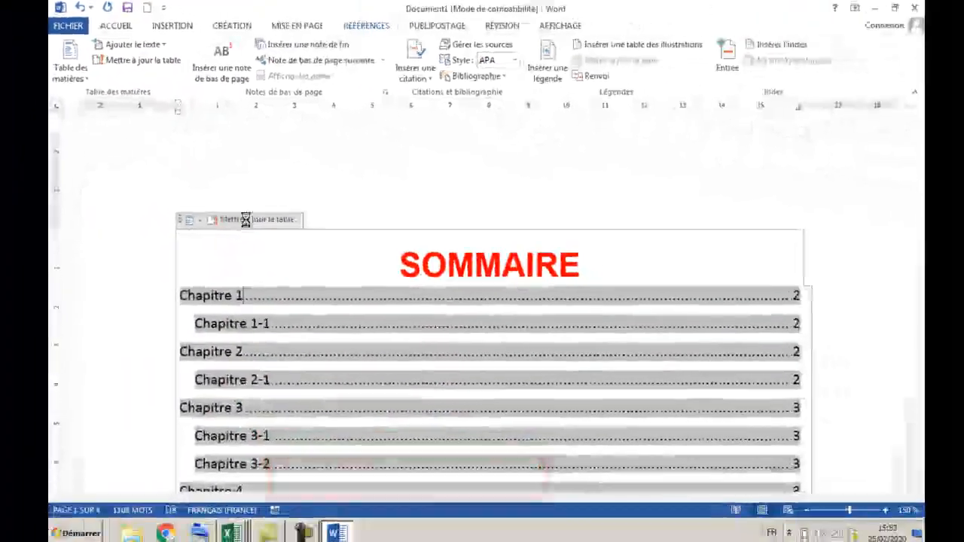
pyautogui.click(401, 474)
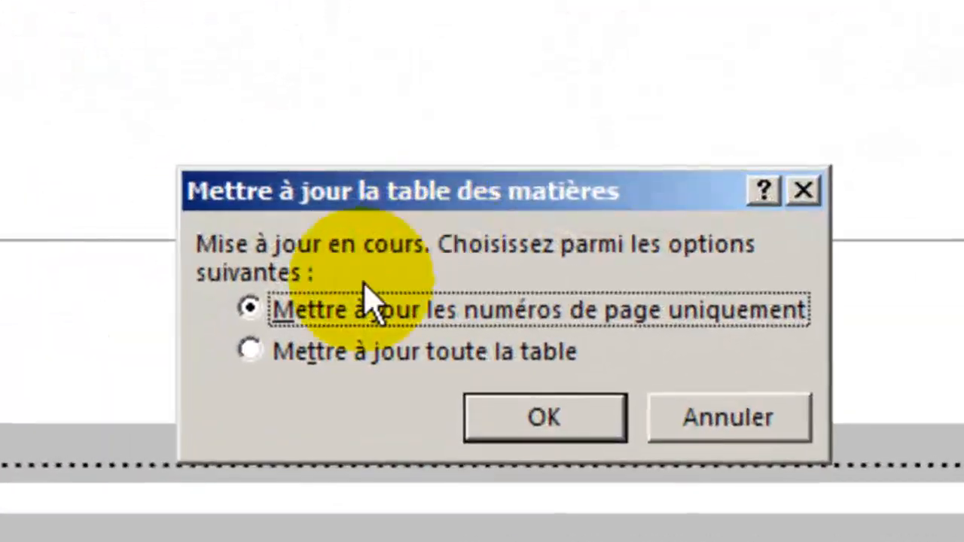
pyautogui.click(250, 352)
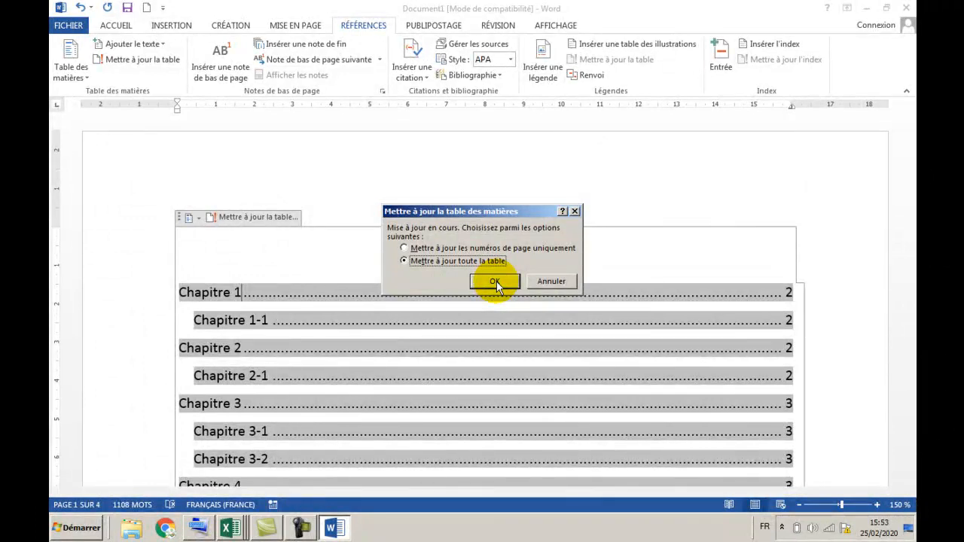
pyautogui.click(495, 282)
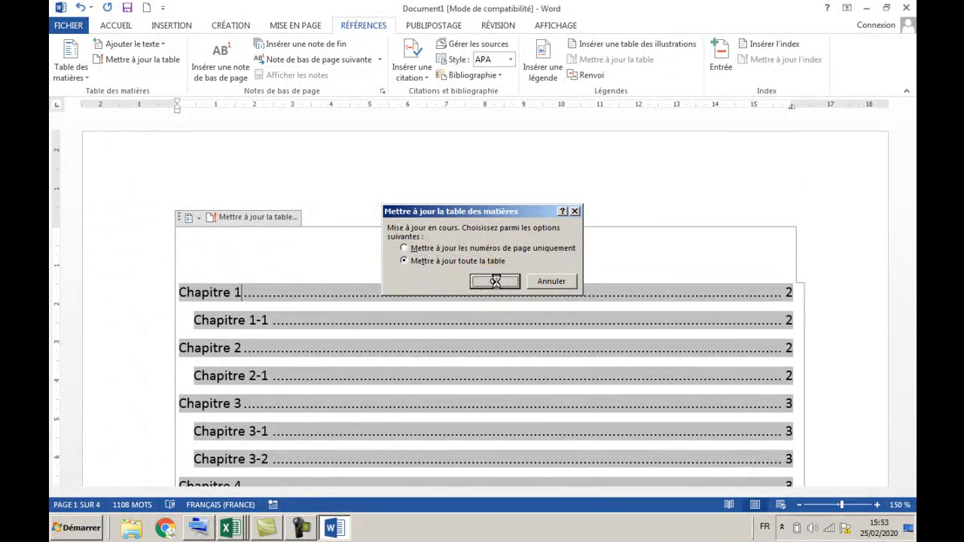
# Select from the end of the SOMMAIRE title through all table entries and set left alignment with left-to-right text direction
pyautogui.click(636, 255)
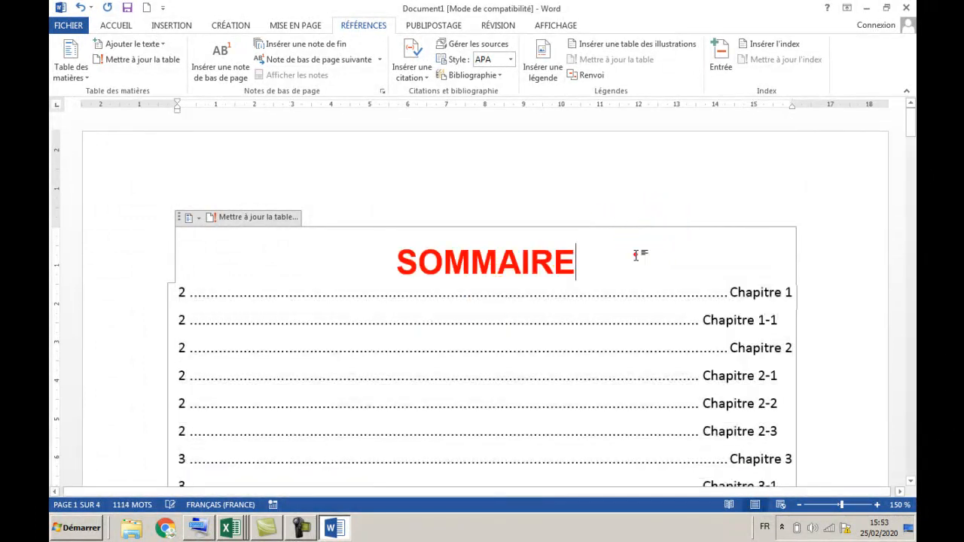
pyautogui.hotkey('shift', 'Down')
pyautogui.hotkey('shift', 'Down')
pyautogui.hotkey('shift', 'Down')
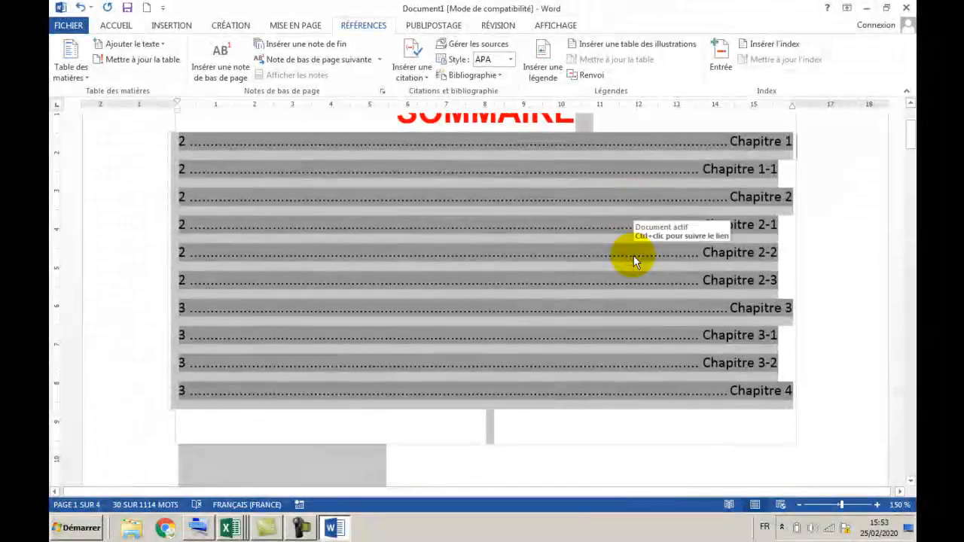
pyautogui.hotkey('shift', 'Up')
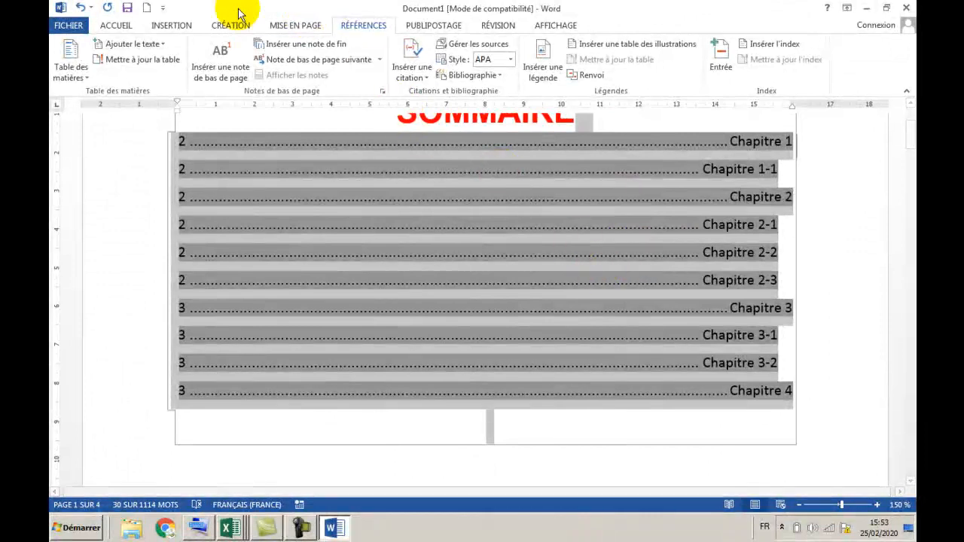
pyautogui.click(116, 27)
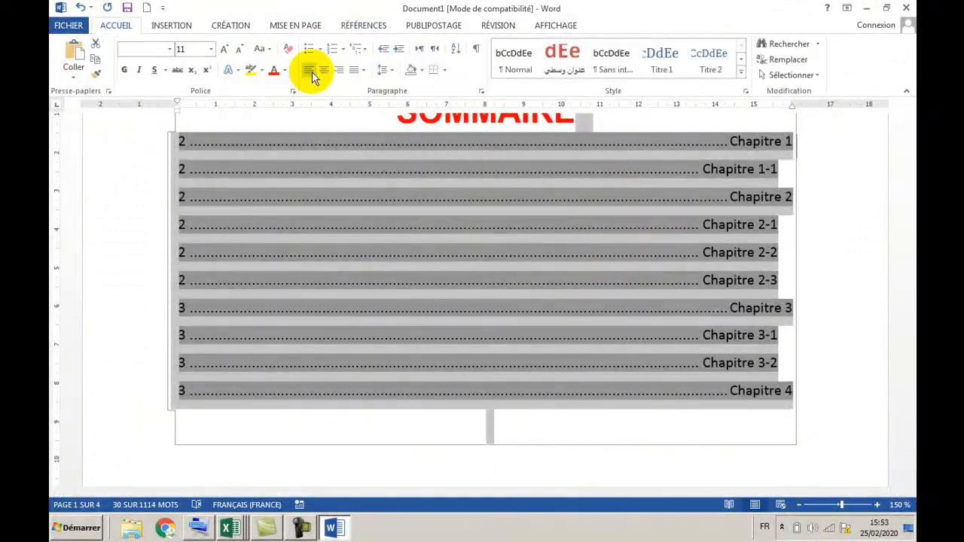
pyautogui.click(308, 69)
pyautogui.click(418, 49)
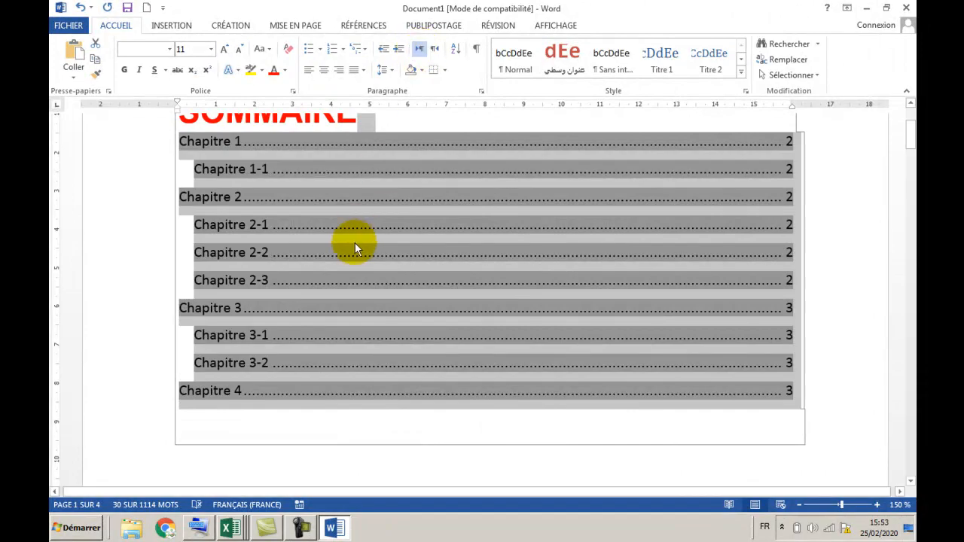
# Check the Chapitre 2-2 and Chapitre 2-3 entries in the table of contents and look over the page
pyautogui.click(269, 252)
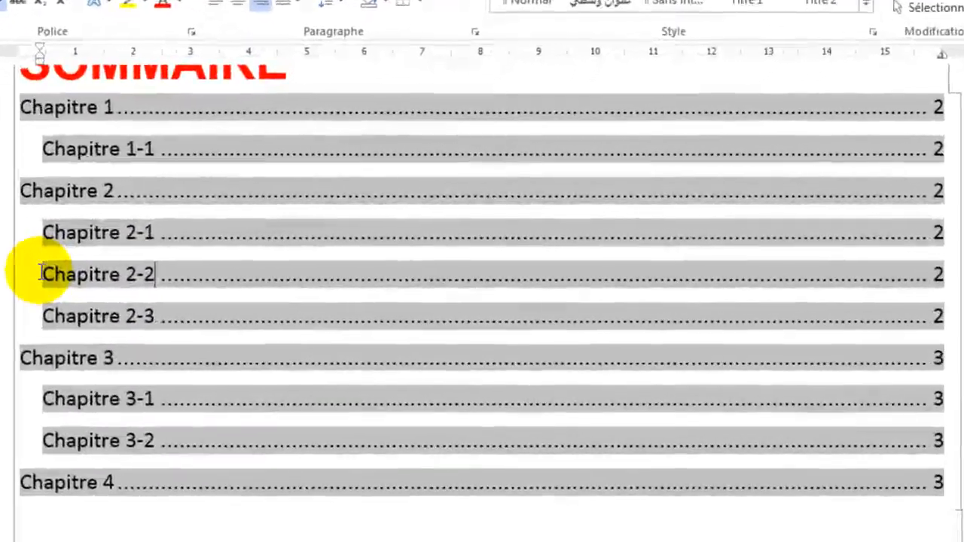
pyautogui.click(186, 251)
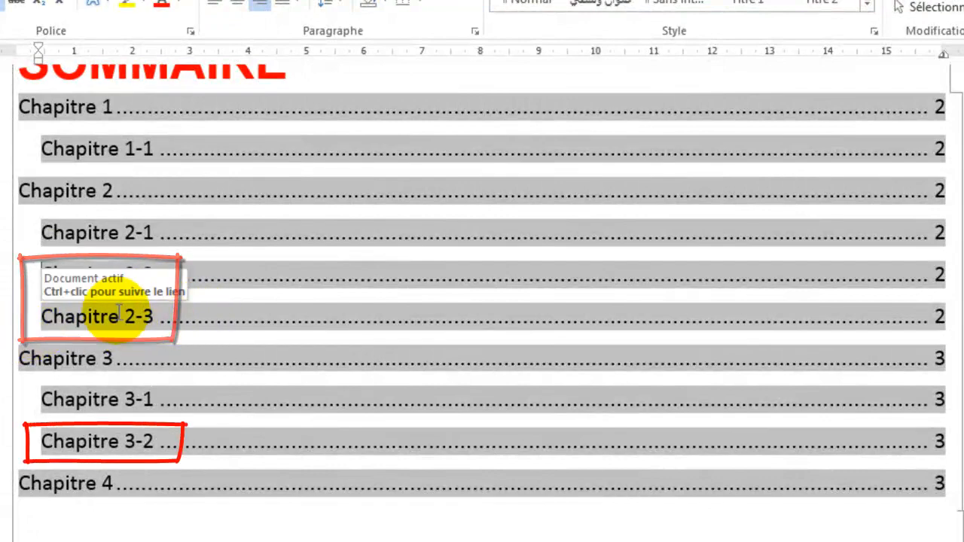
pyautogui.scroll(-4, 192, 320)
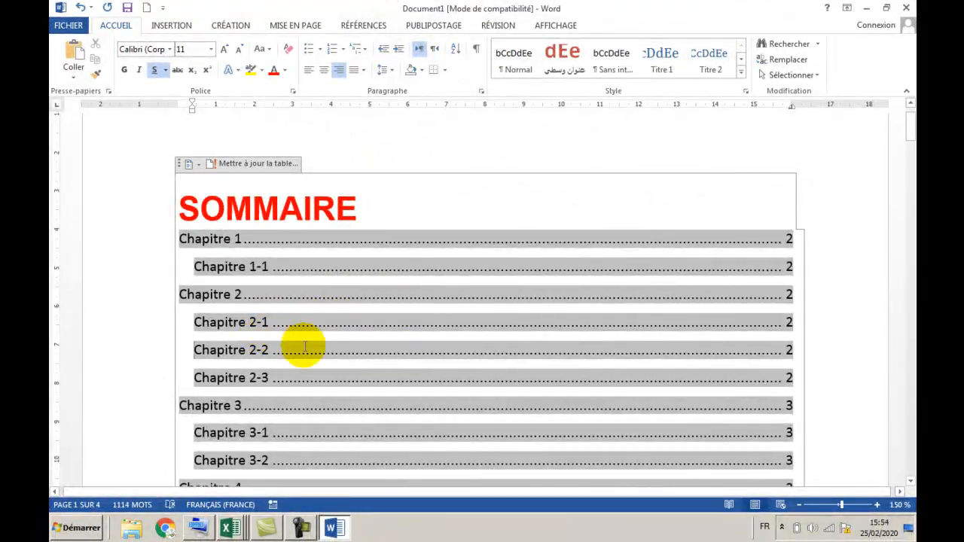
pyautogui.scroll(-5, 315, 336)
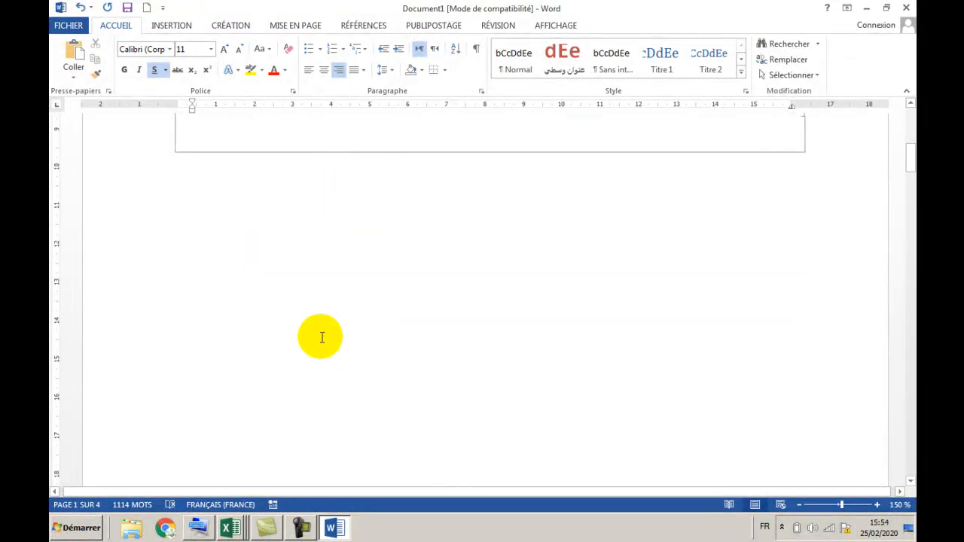
pyautogui.scroll(6, 321, 337)
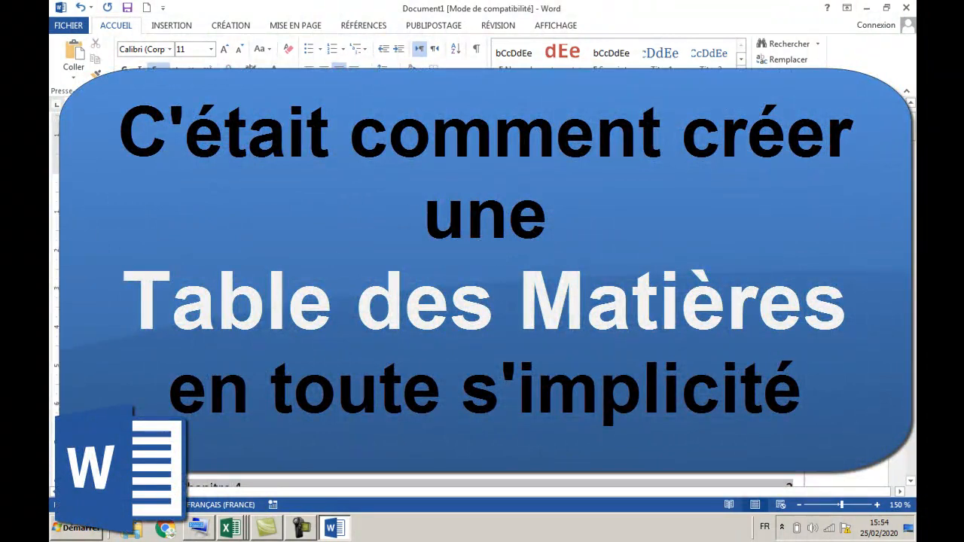
pyautogui.scroll(-2, 322, 338)
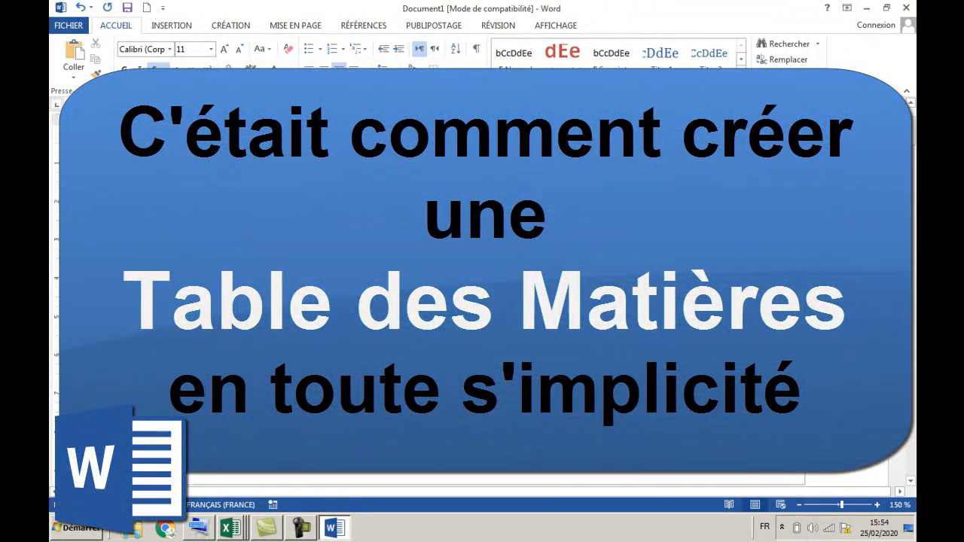